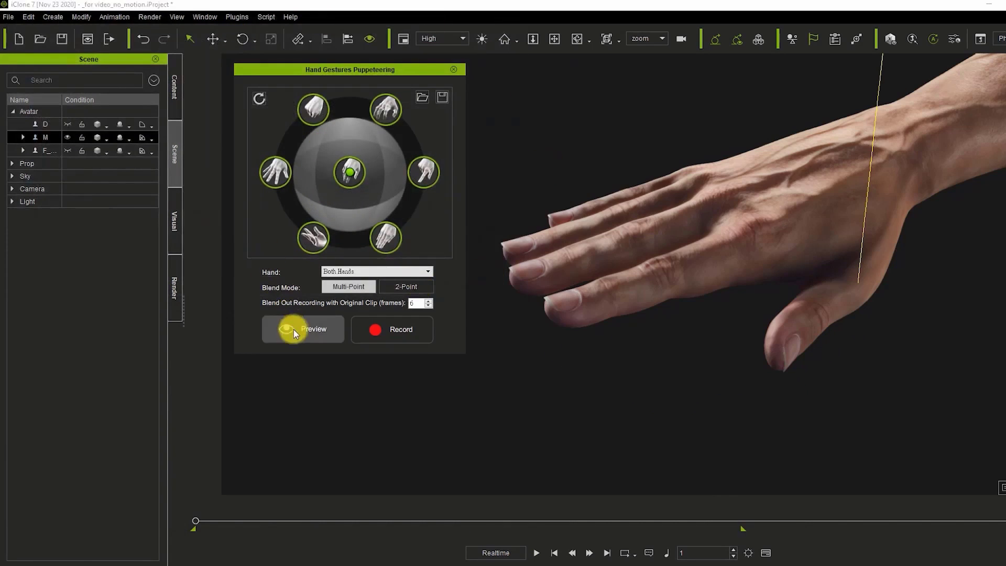
Run a gesture preview for both hands in Multi-Point blend mode.
{"action": "left_click", "coordinate": [293, 329]}
{"action": "key", "text": "space"}
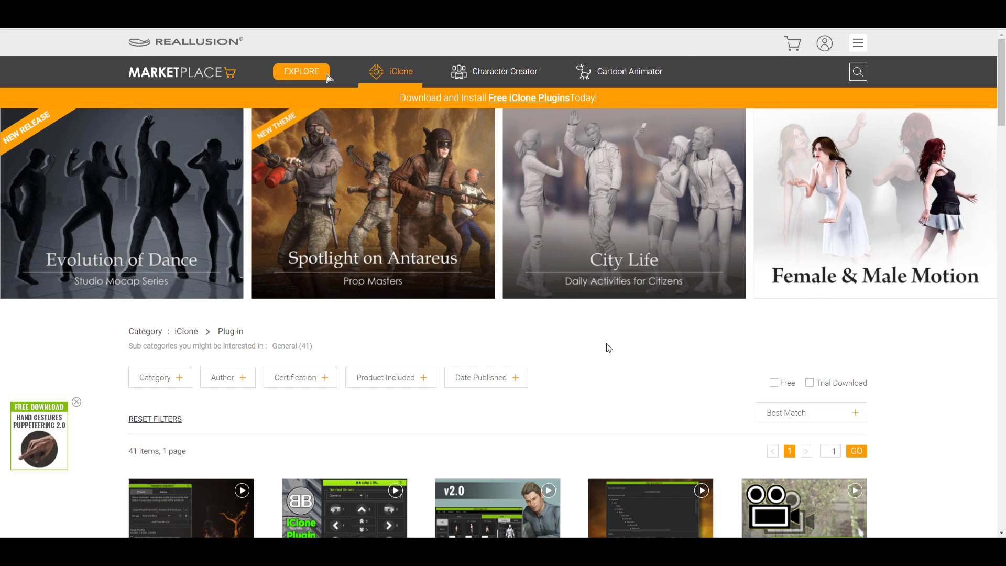
Find the Hand Gestures Puppeteering 2.0 plug-in in the Reallusion Marketplace and add it to the cart.
{"action": "scroll", "coordinate": [608, 345], "scroll_direction": "down", "scroll_amount": 8}
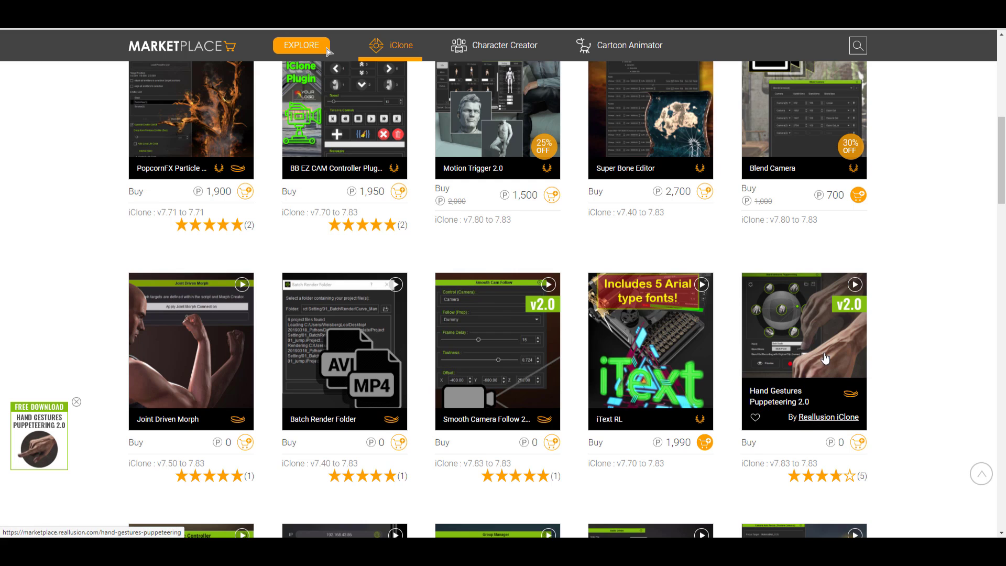
{"action": "left_click", "coordinate": [858, 442]}
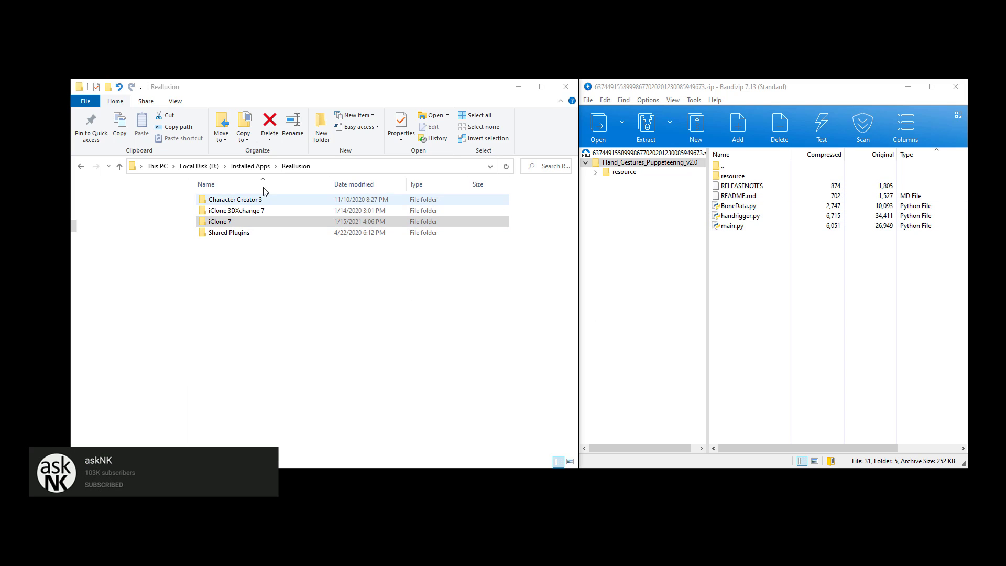
Copy the Hand_Gestures_Puppeteering_v2.0 folder from the zip archive into iClone 7's Bin64\OpenPlugin folder.
{"action": "left_click", "coordinate": [229, 224]}
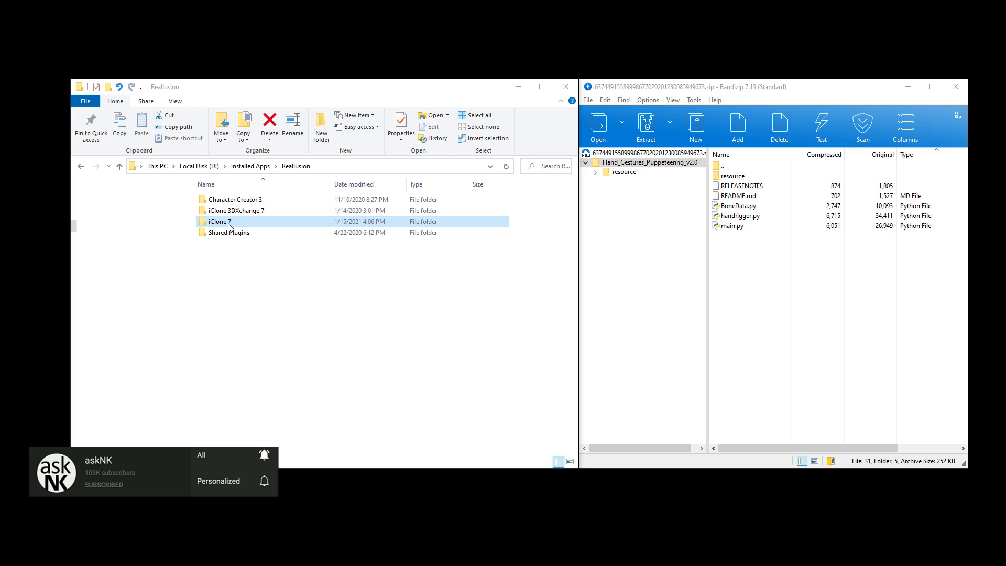
{"action": "double_click", "coordinate": [229, 226]}
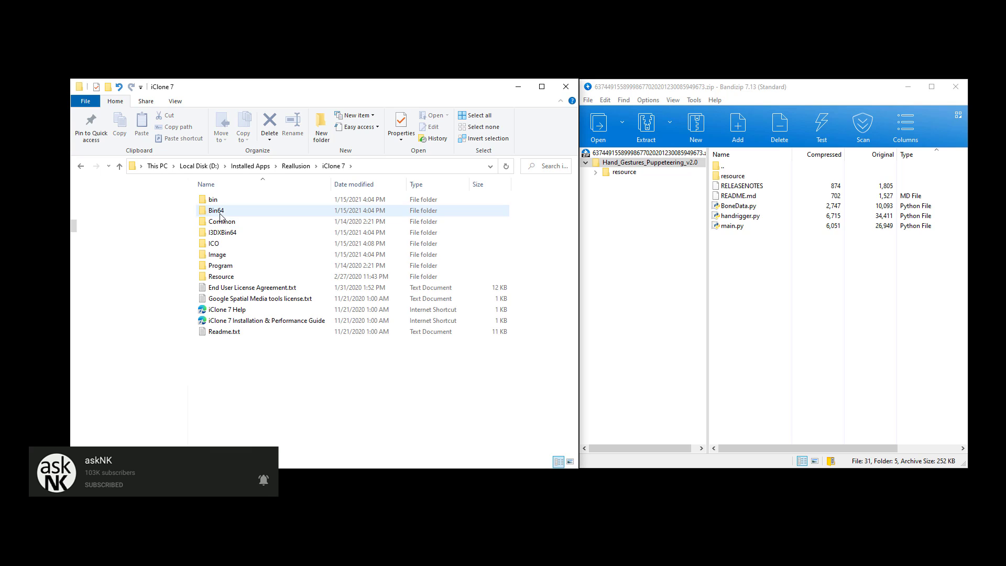
{"action": "double_click", "coordinate": [216, 210]}
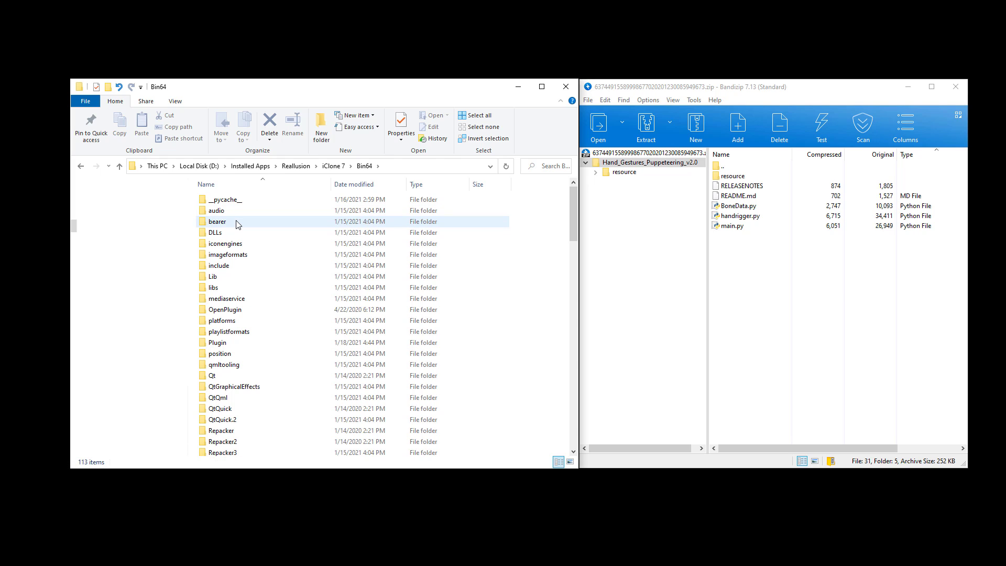
{"action": "double_click", "coordinate": [237, 310]}
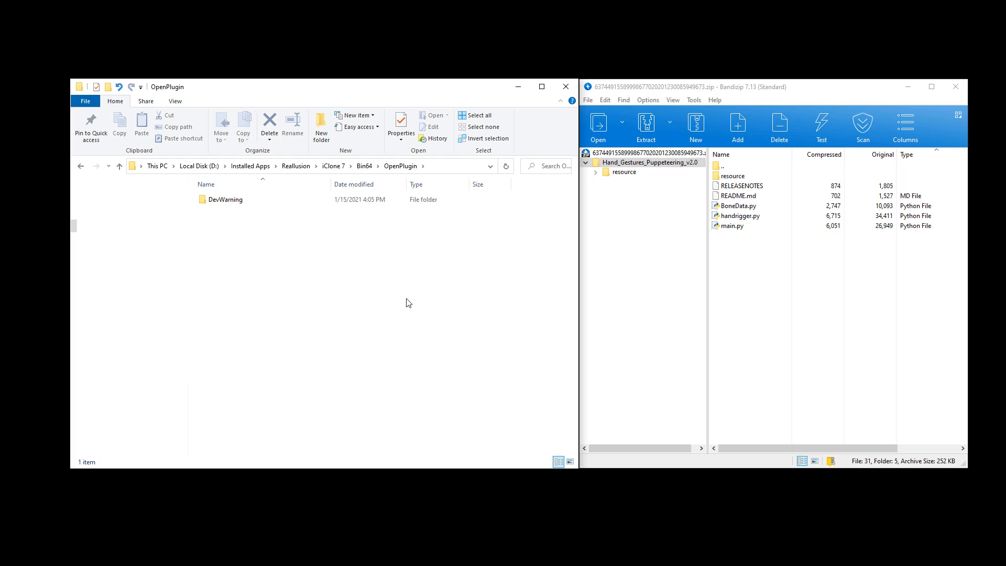
{"action": "left_click_drag", "start_coordinate": [635, 166], "coordinate": [309, 286]}
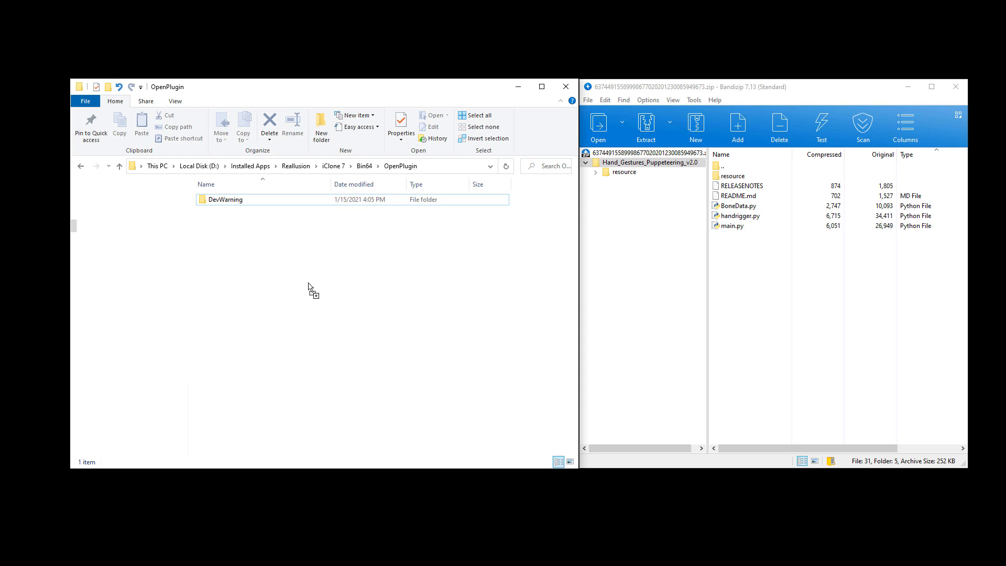
{"action": "left_click", "coordinate": [285, 265]}
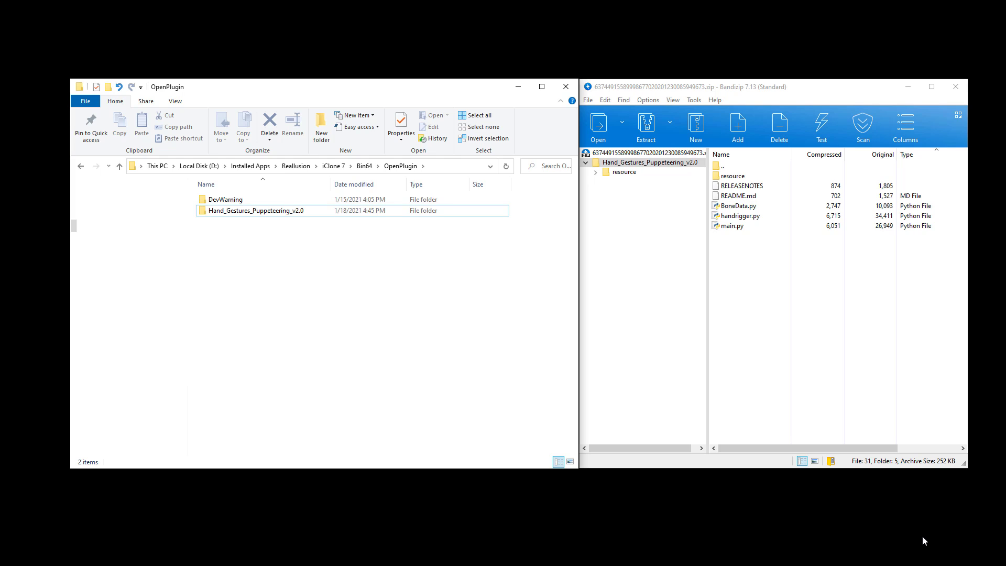
Switch to iClone 7, open the Hand Gestures Puppeteering plugin and move its window aside from the viewport.
{"action": "left_click", "coordinate": [922, 535]}
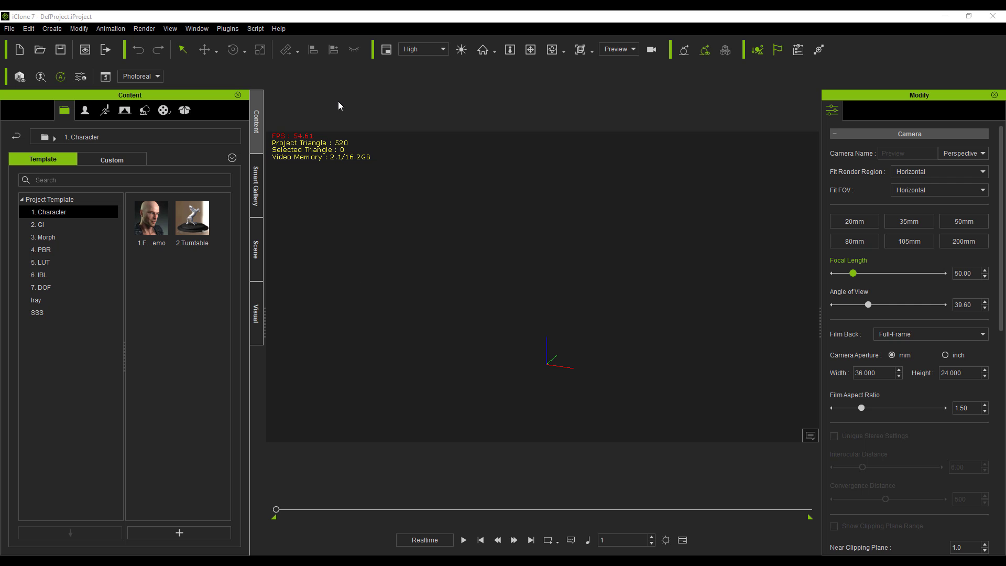
{"action": "left_click", "coordinate": [227, 29]}
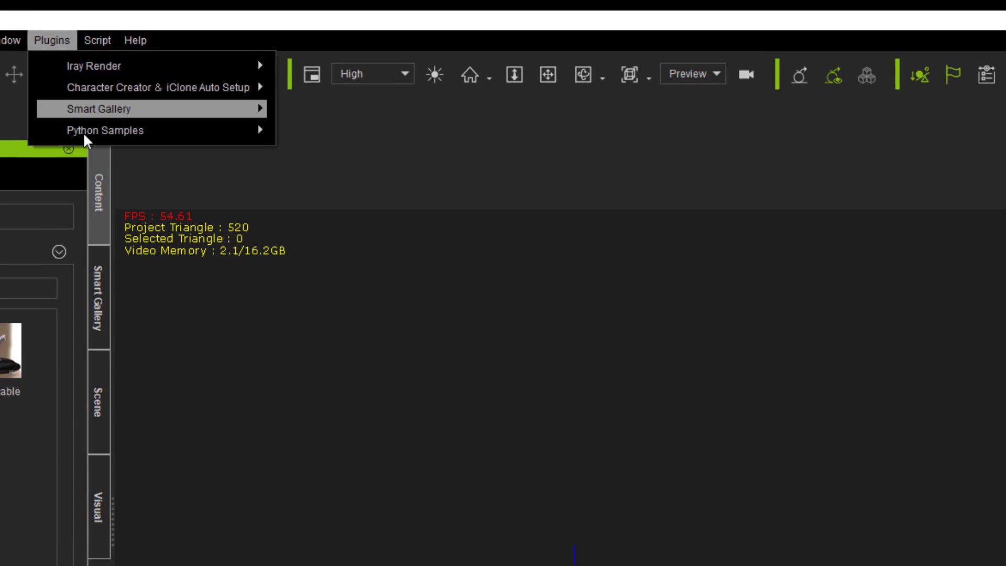
{"action": "mouse_move", "coordinate": [246, 86]}
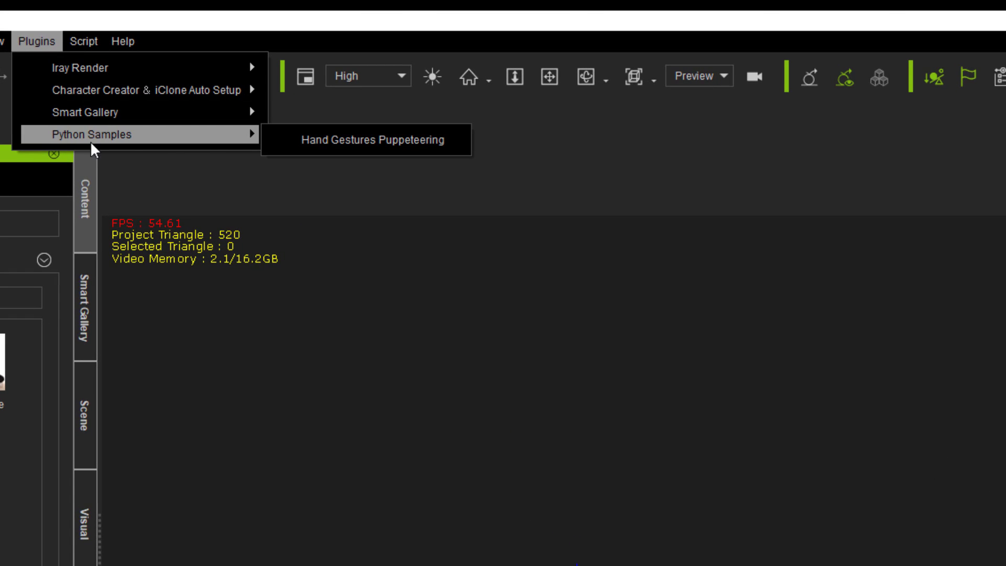
{"action": "left_click", "coordinate": [337, 150]}
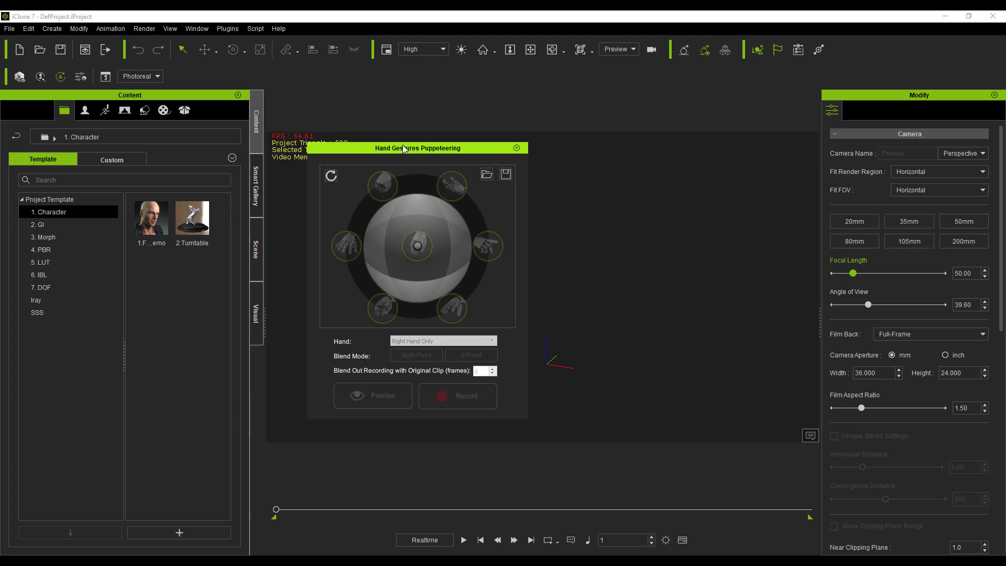
{"action": "left_click_drag", "start_coordinate": [403, 148], "coordinate": [317, 208]}
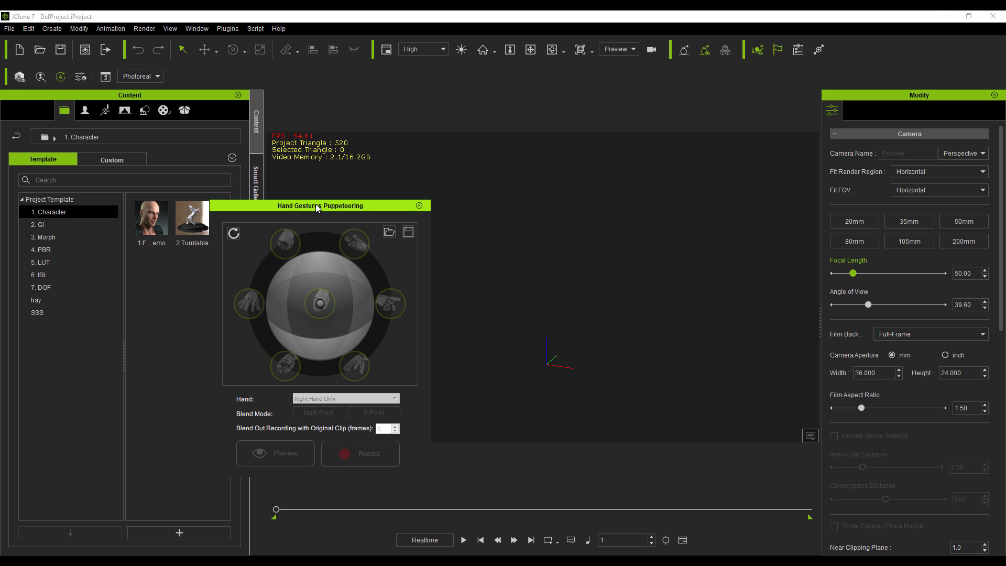
{"action": "mouse_move", "coordinate": [317, 207]}
{"action": "left_mouse_down"}
{"action": "mouse_move", "coordinate": [301, 223]}
{"action": "mouse_move", "coordinate": [250, 223]}
{"action": "mouse_move", "coordinate": [329, 219]}
{"action": "mouse_move", "coordinate": [315, 220]}
{"action": "left_mouse_up"}
Add the Motion_Dummy_Male avatar to the scene and keep the puppeteering window clear of it.
{"action": "left_click", "coordinate": [85, 111]}
{"action": "left_click_drag", "start_coordinate": [191, 331], "coordinate": [579, 262]}
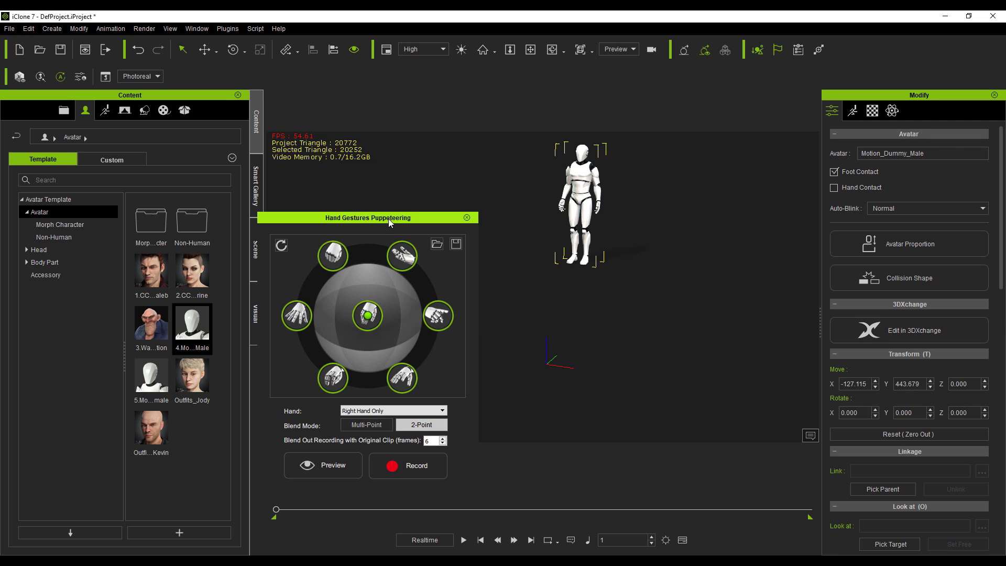
{"action": "left_click_drag", "start_coordinate": [388, 218], "coordinate": [249, 211]}
Frame the dummy's upper body and hands, and preview right-hand gestures in Multi-Point blend mode.
{"action": "scroll", "coordinate": [580, 187], "scroll_direction": "up", "scroll_amount": 3}
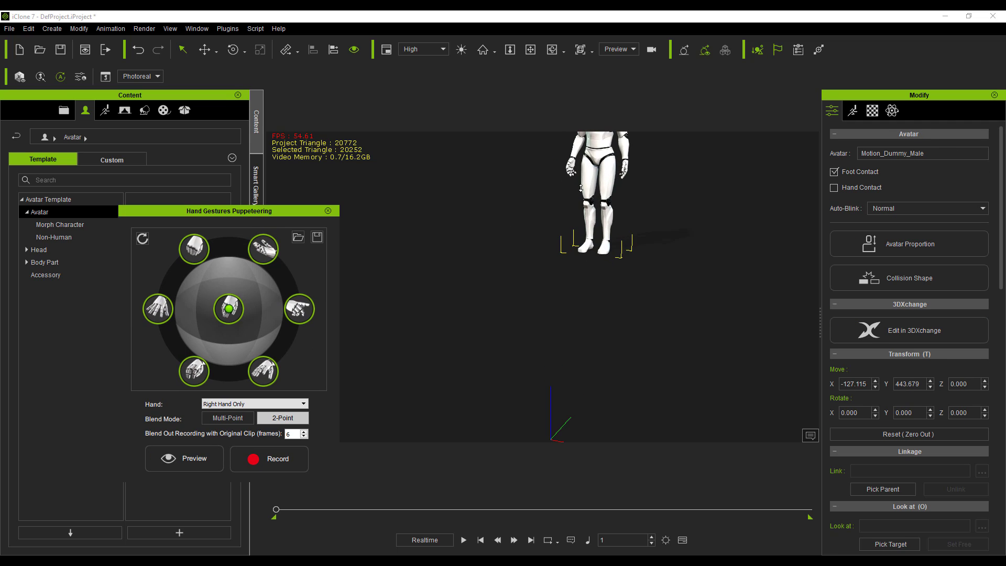
{"action": "scroll", "coordinate": [580, 188], "scroll_direction": "up", "scroll_amount": 2}
{"action": "left_click", "coordinate": [530, 49]}
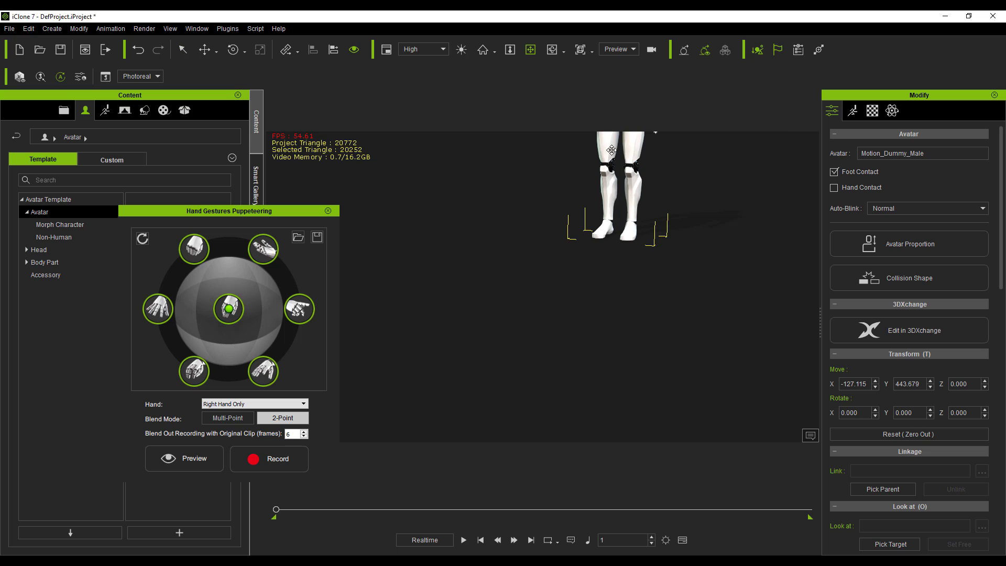
{"action": "left_click_drag", "start_coordinate": [612, 149], "coordinate": [597, 293]}
{"action": "scroll", "coordinate": [597, 304], "scroll_direction": "up", "scroll_amount": 5}
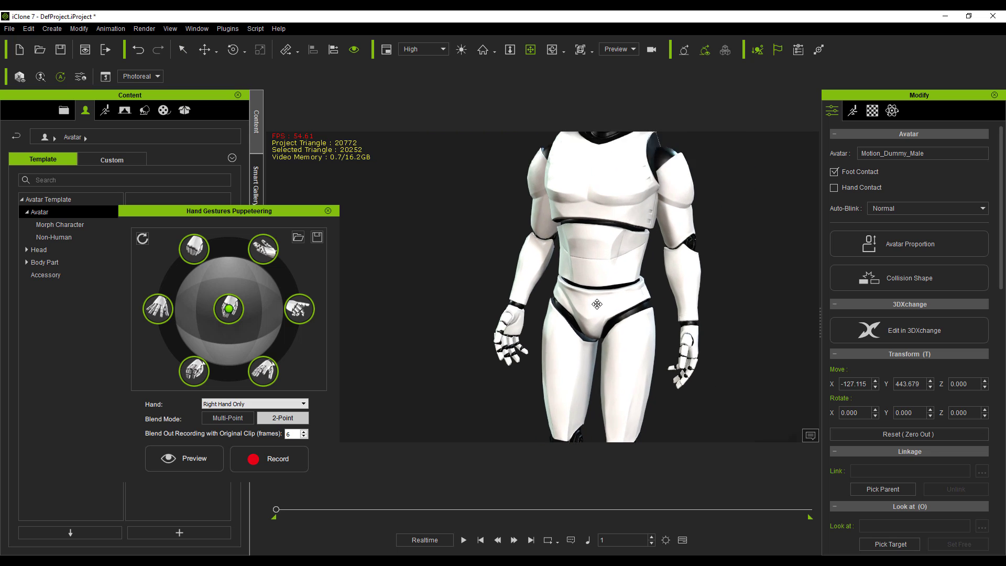
{"action": "scroll", "coordinate": [597, 303], "scroll_direction": "down", "scroll_amount": 3}
{"action": "scroll", "coordinate": [597, 304], "scroll_direction": "up", "scroll_amount": 2}
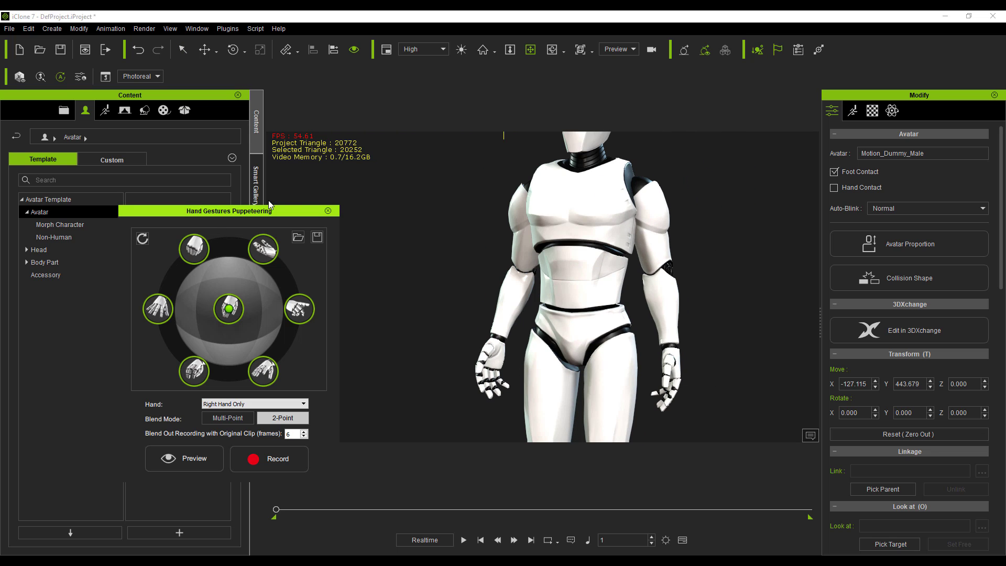
{"action": "left_click_drag", "start_coordinate": [269, 206], "coordinate": [327, 170]}
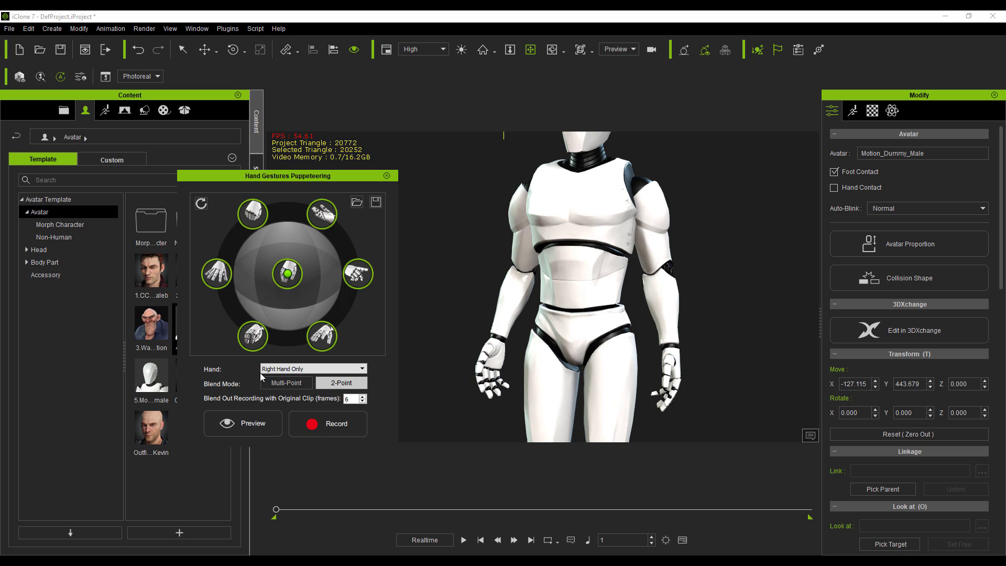
{"action": "left_click", "coordinate": [243, 425]}
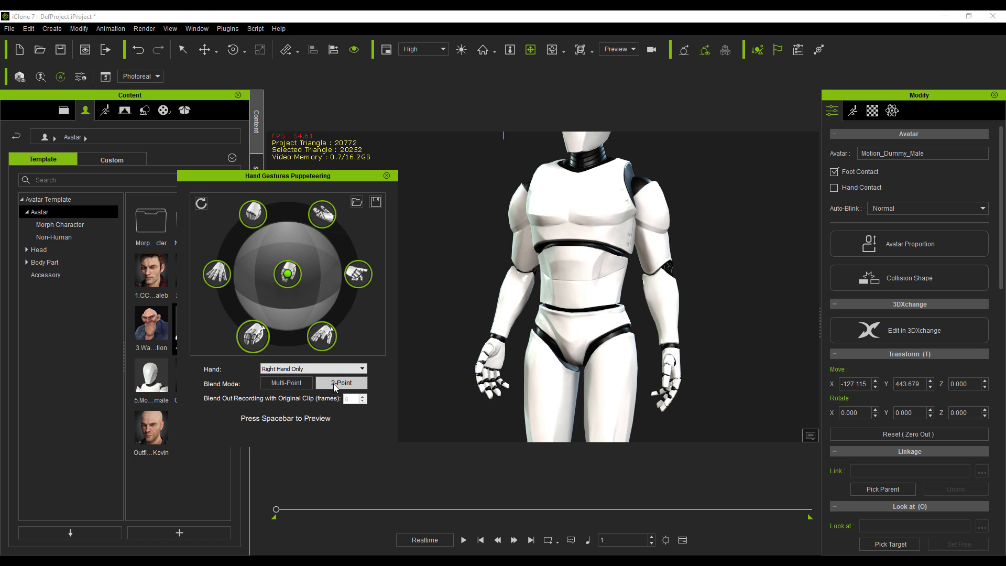
{"action": "left_click", "coordinate": [294, 386]}
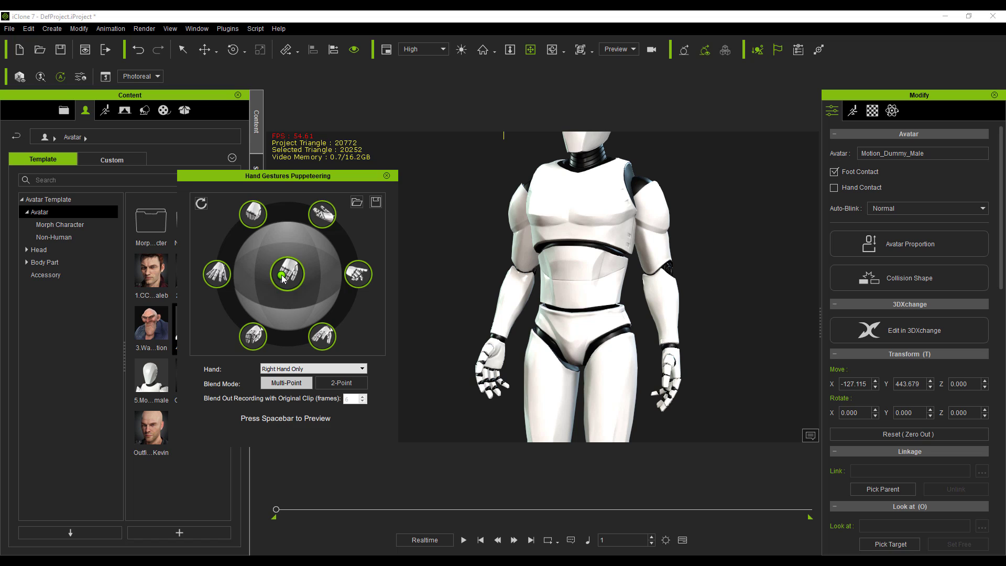
{"action": "key", "text": "space"}
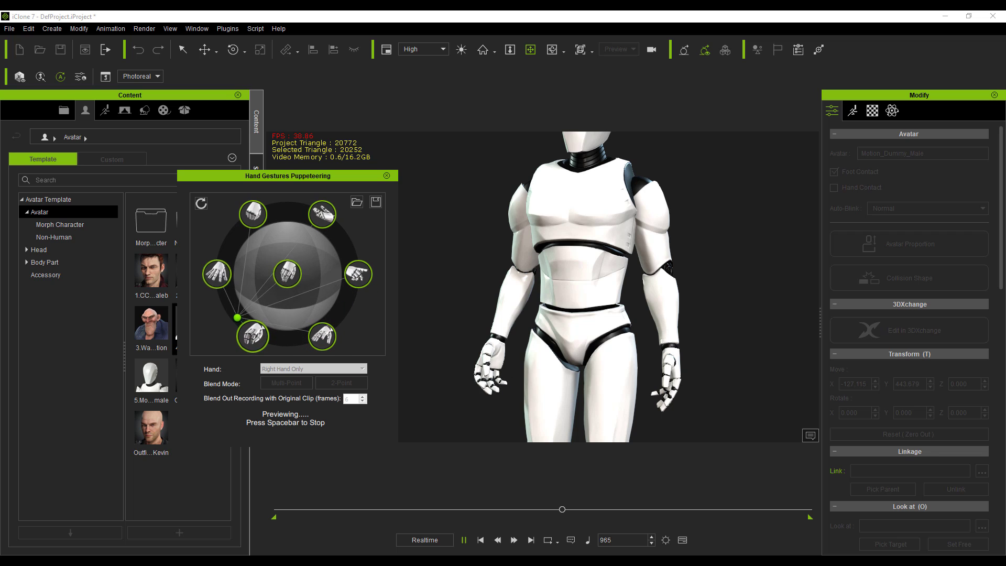
{"action": "key", "text": "space"}
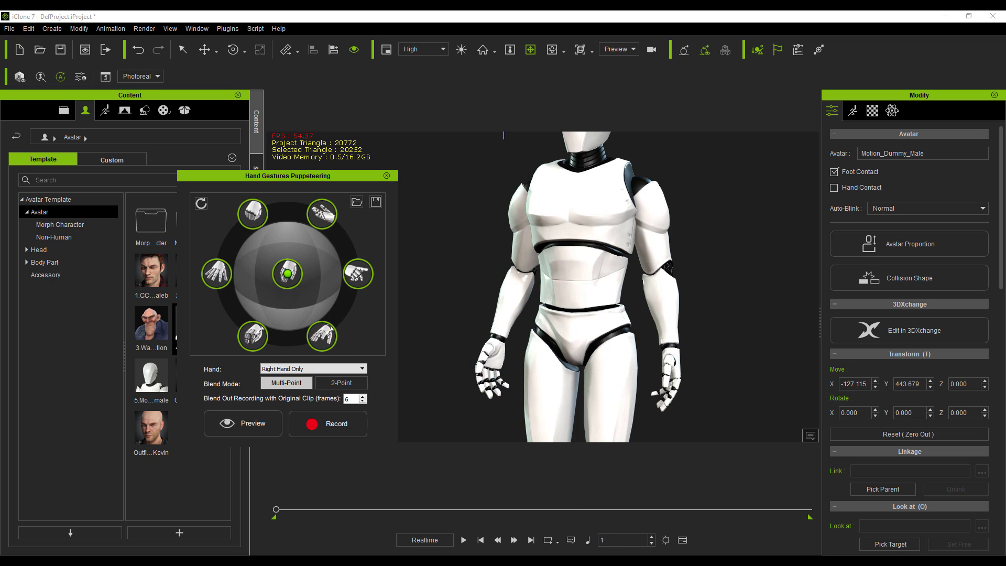
Preview right-hand gestures on the dummy using the 2-Point blend mode.
{"action": "left_click", "coordinate": [335, 385]}
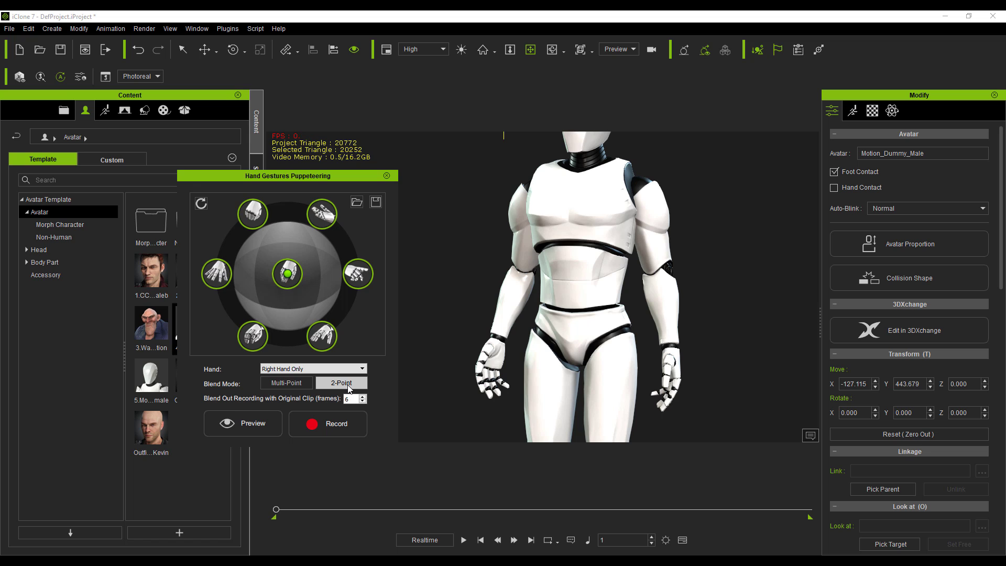
{"action": "left_click", "coordinate": [263, 424]}
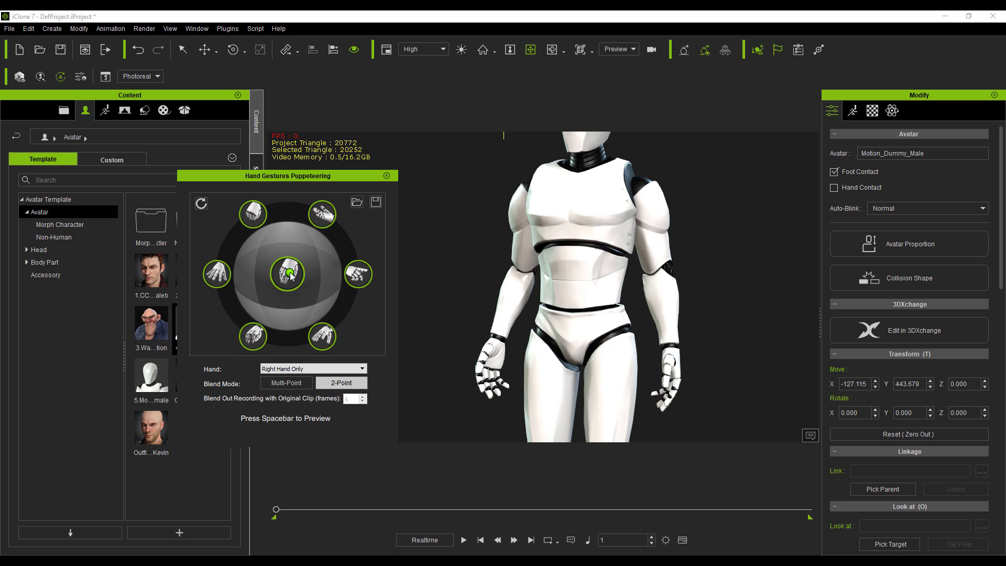
{"action": "key", "text": "space"}
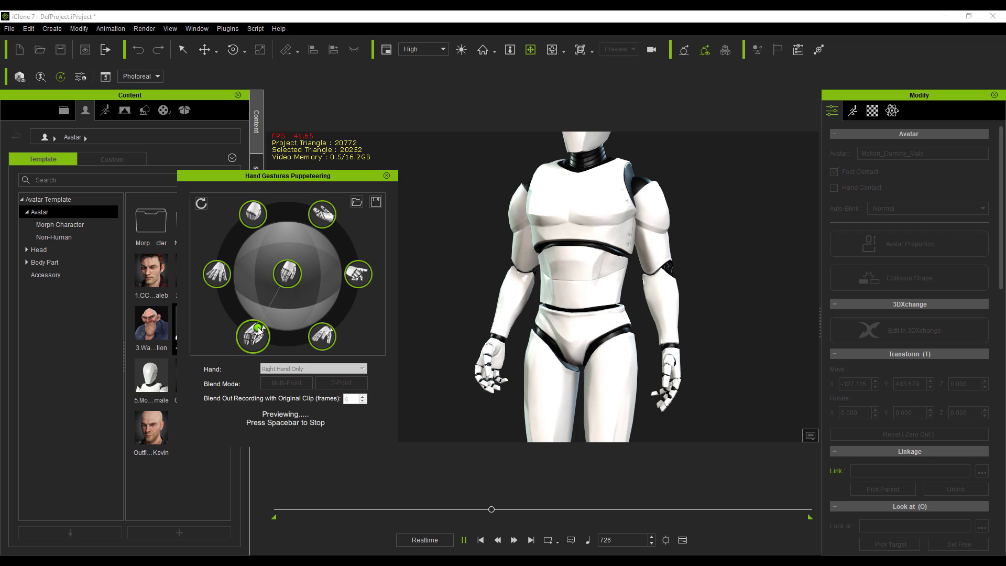
{"action": "key", "text": "space"}
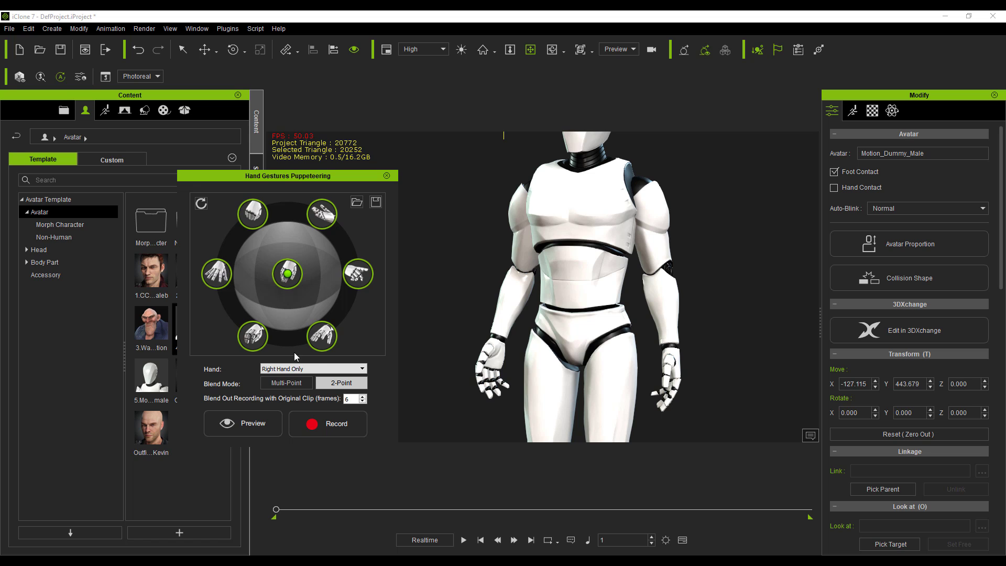
Set the puppeteering to Both Hands with Multi-Point blend mode and preview the gestures on the dummy.
{"action": "left_click", "coordinate": [335, 370]}
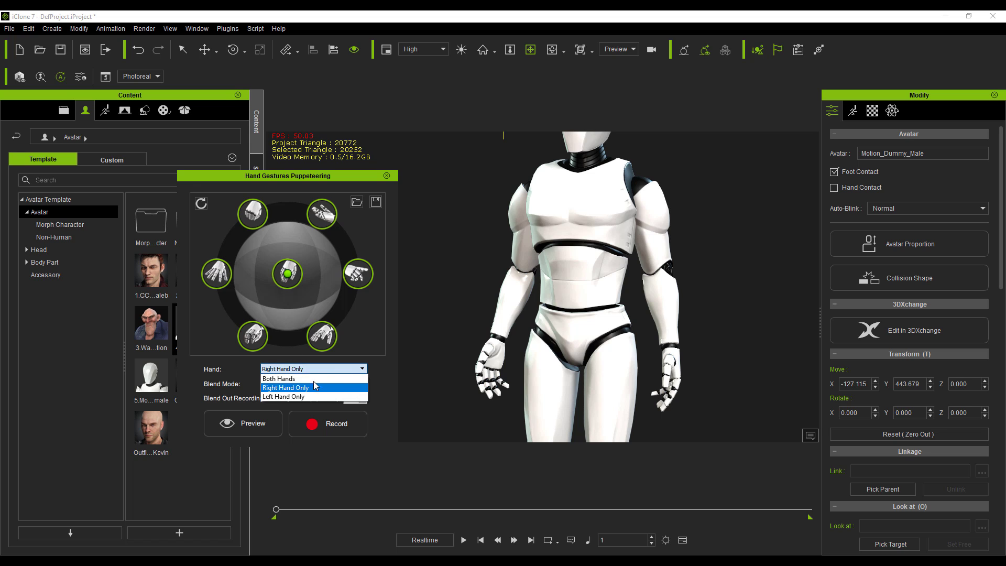
{"action": "left_click", "coordinate": [284, 379]}
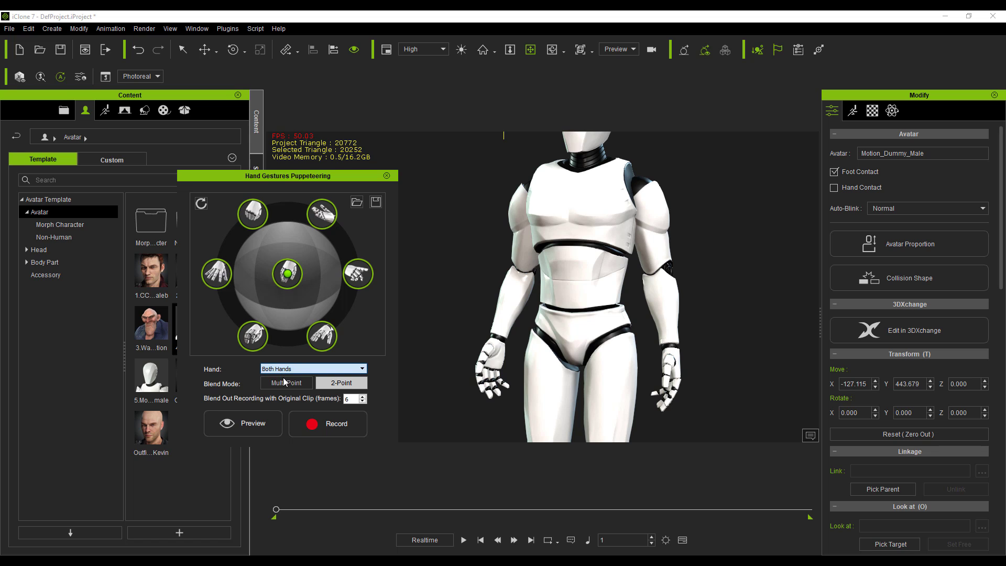
{"action": "left_click", "coordinate": [292, 385]}
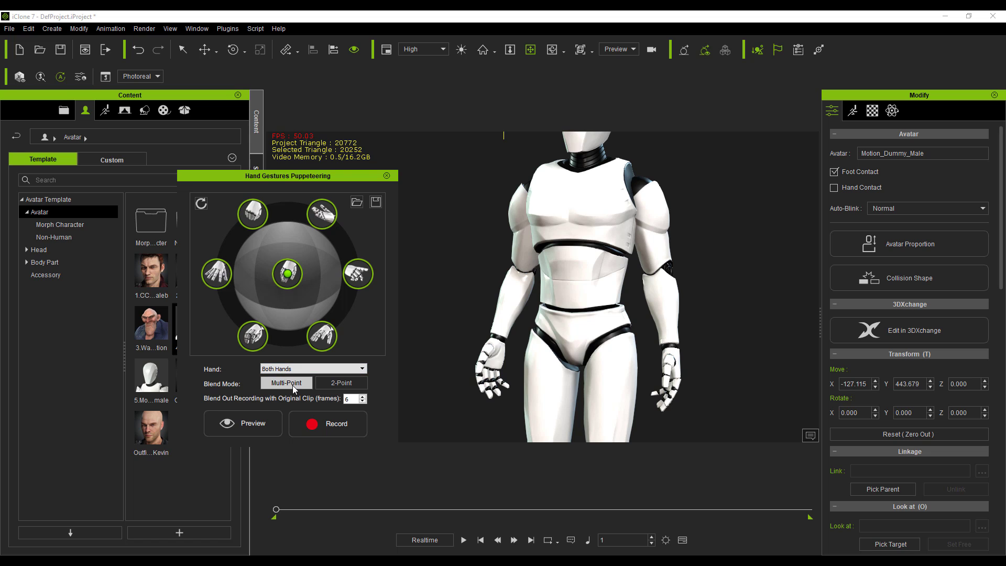
{"action": "left_click", "coordinate": [248, 426]}
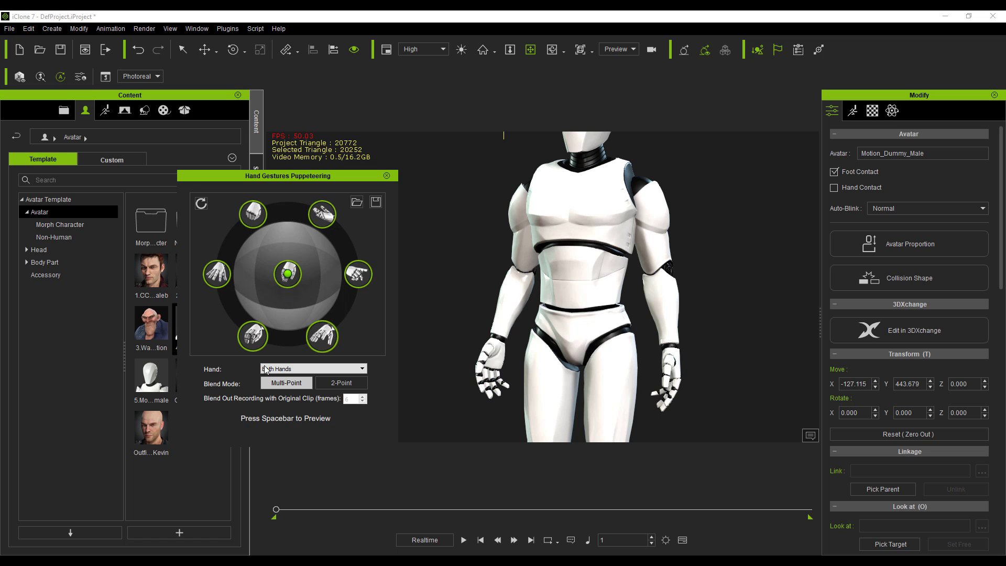
{"action": "key", "text": "space"}
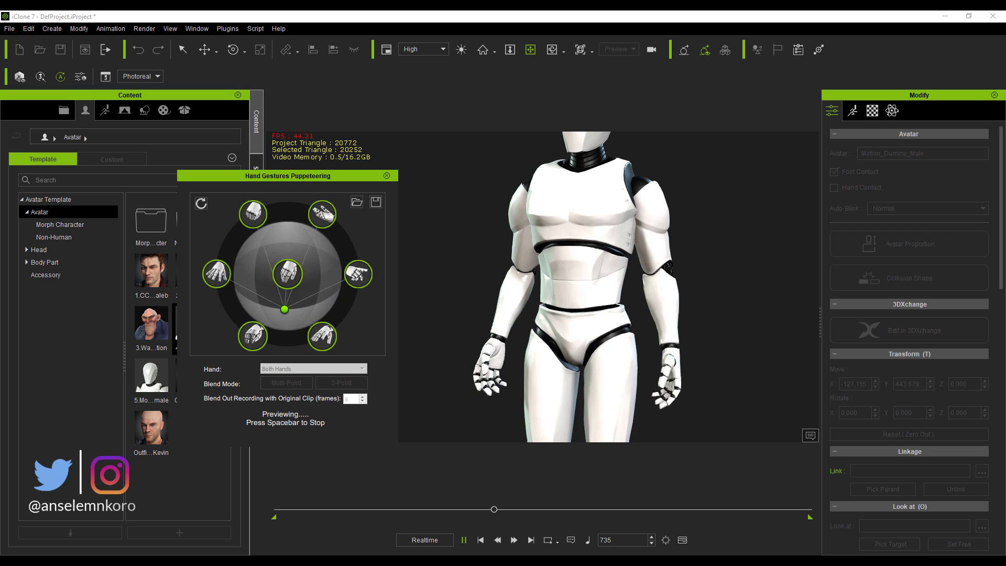
{"action": "key", "text": "space"}
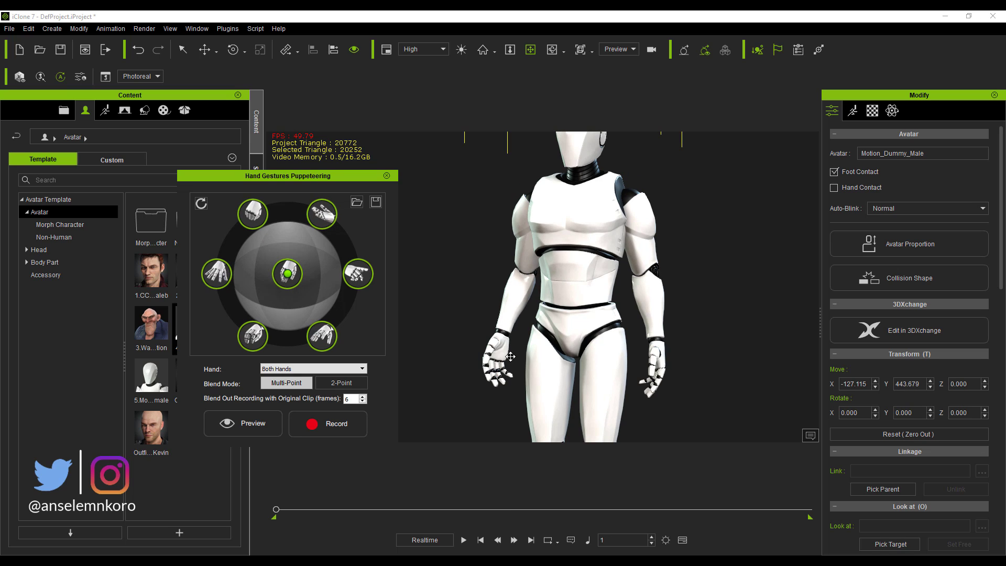
{"action": "scroll", "coordinate": [518, 352], "scroll_direction": "up", "scroll_amount": 5}
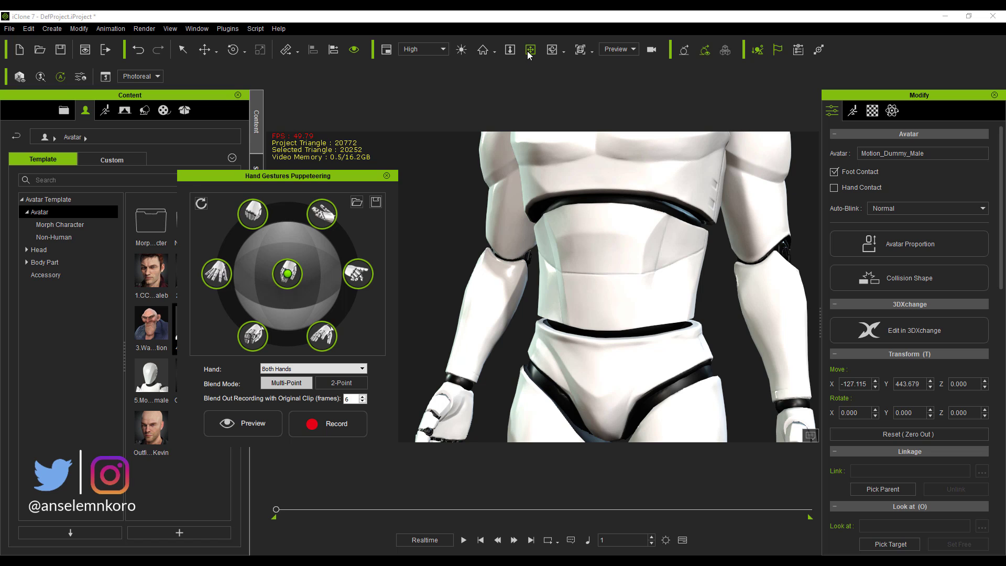
Apply the 3 Three_B sign gesture from the Gesture animation templates to the dummy's right hand.
{"action": "left_click", "coordinate": [530, 50]}
{"action": "scroll", "coordinate": [579, 332], "scroll_direction": "up", "scroll_amount": 5}
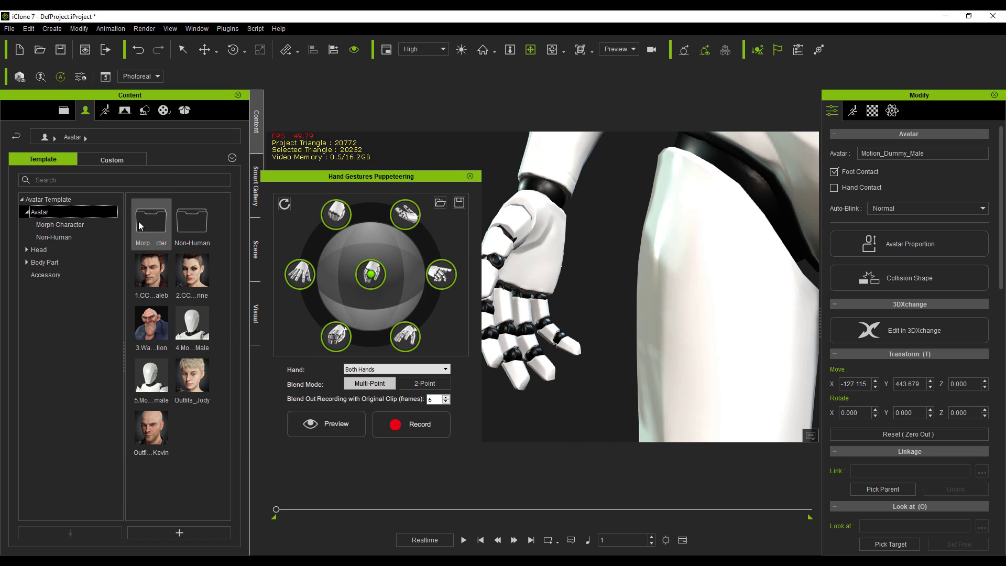
{"action": "left_click", "coordinate": [106, 115]}
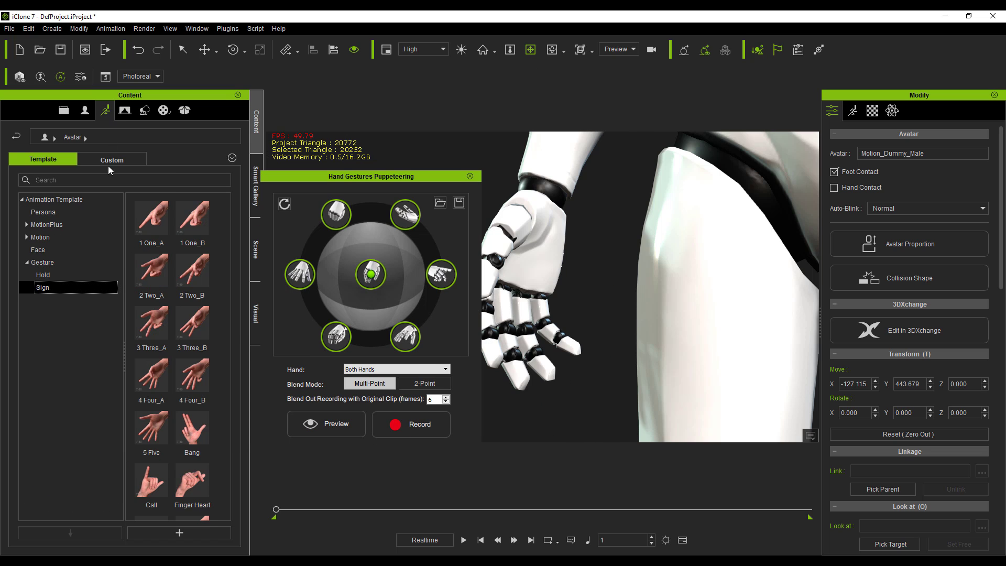
{"action": "left_click", "coordinate": [46, 265]}
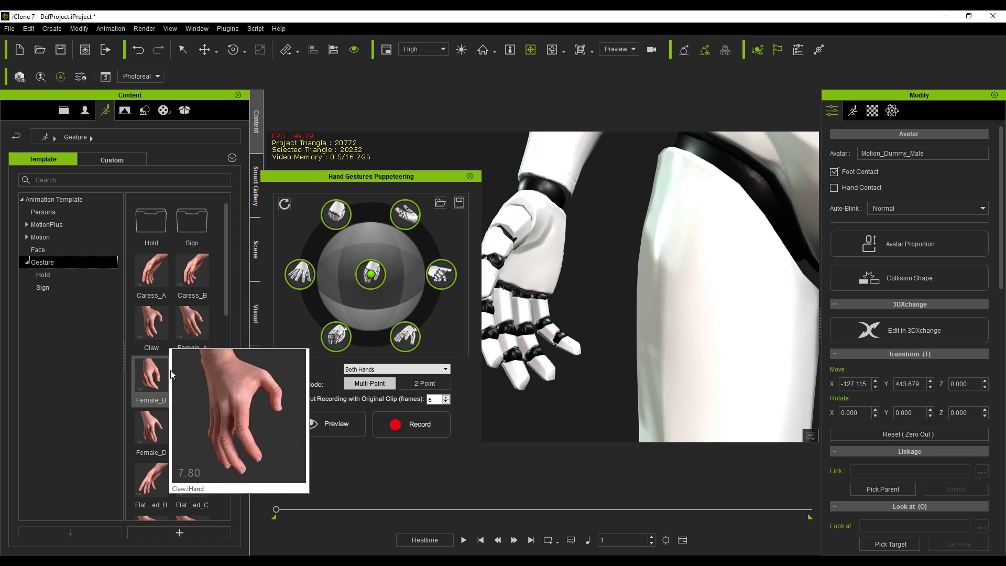
{"action": "scroll", "coordinate": [768, 297], "scroll_direction": "down", "scroll_amount": 5}
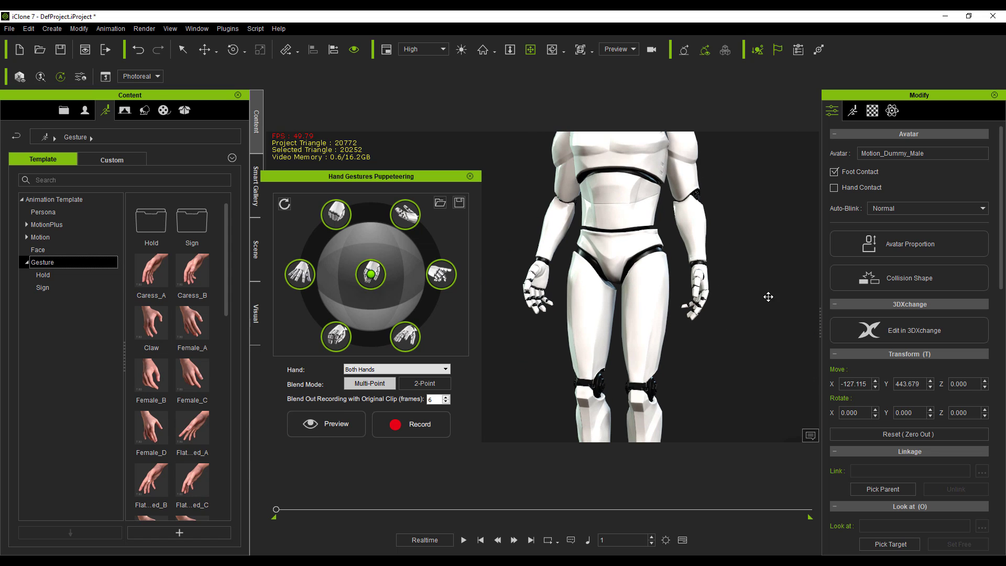
{"action": "left_click", "coordinate": [44, 287]}
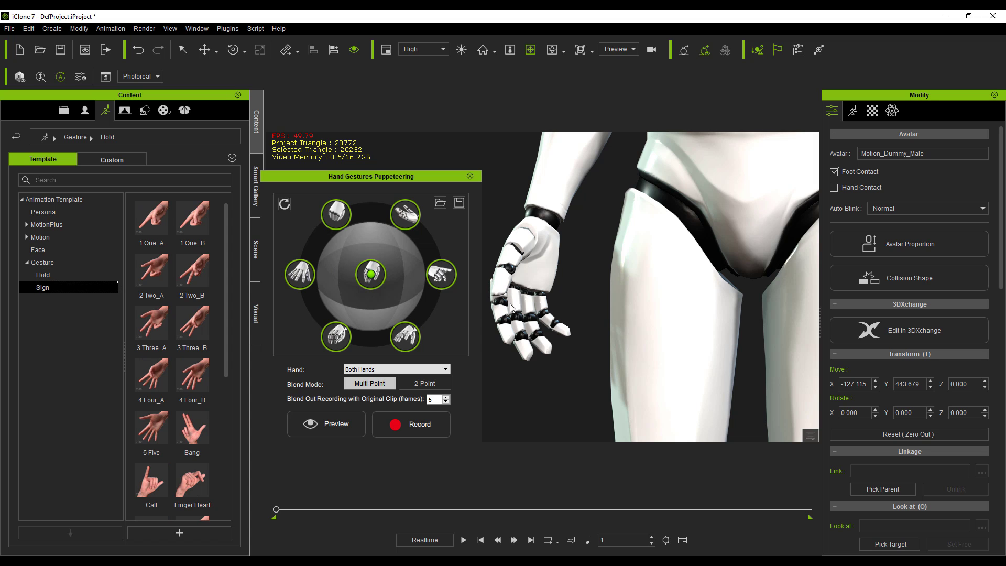
{"action": "left_click_drag", "start_coordinate": [391, 180], "coordinate": [365, 187]}
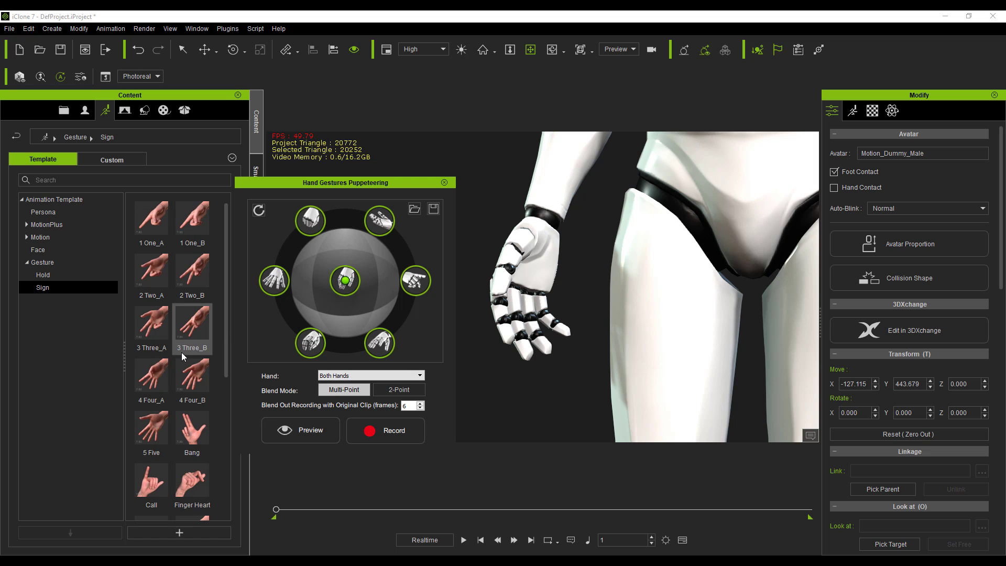
{"action": "left_click_drag", "start_coordinate": [181, 352], "coordinate": [530, 270]}
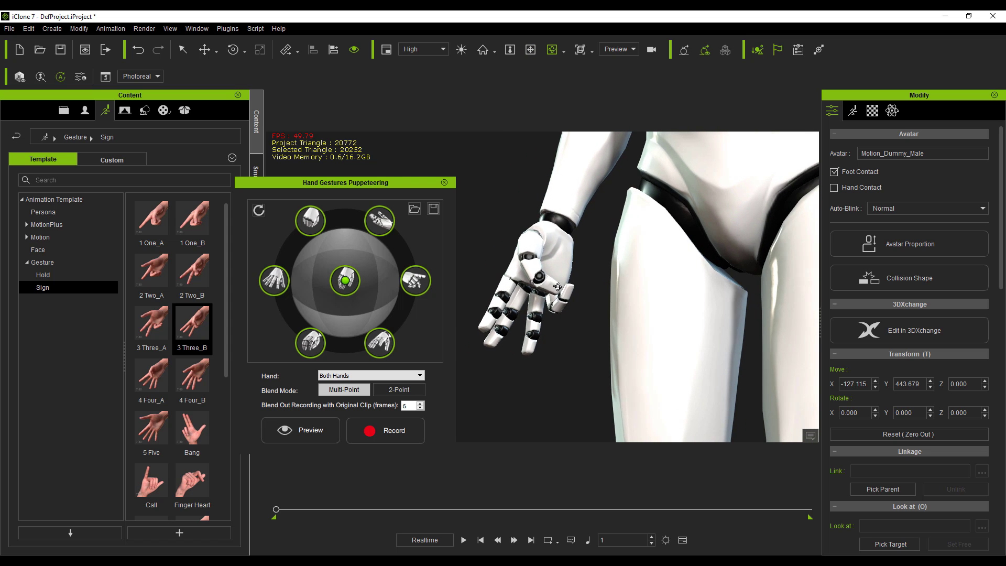
Replace Gesture C in the hand puppeteering set with the dummy's current right-hand gesture.
{"action": "scroll", "coordinate": [554, 285], "scroll_direction": "down", "scroll_amount": 5}
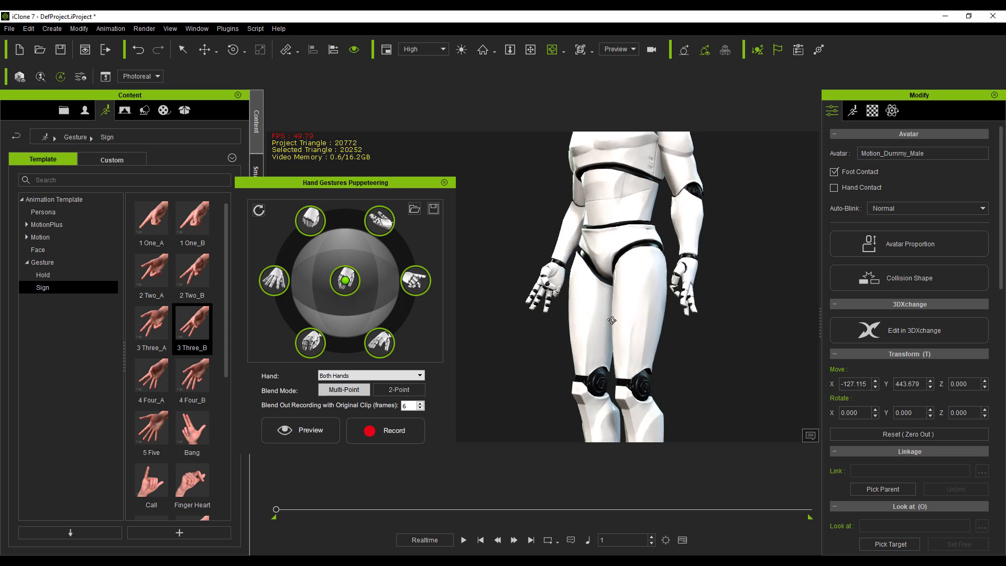
{"action": "scroll", "coordinate": [539, 316], "scroll_direction": "up", "scroll_amount": 5}
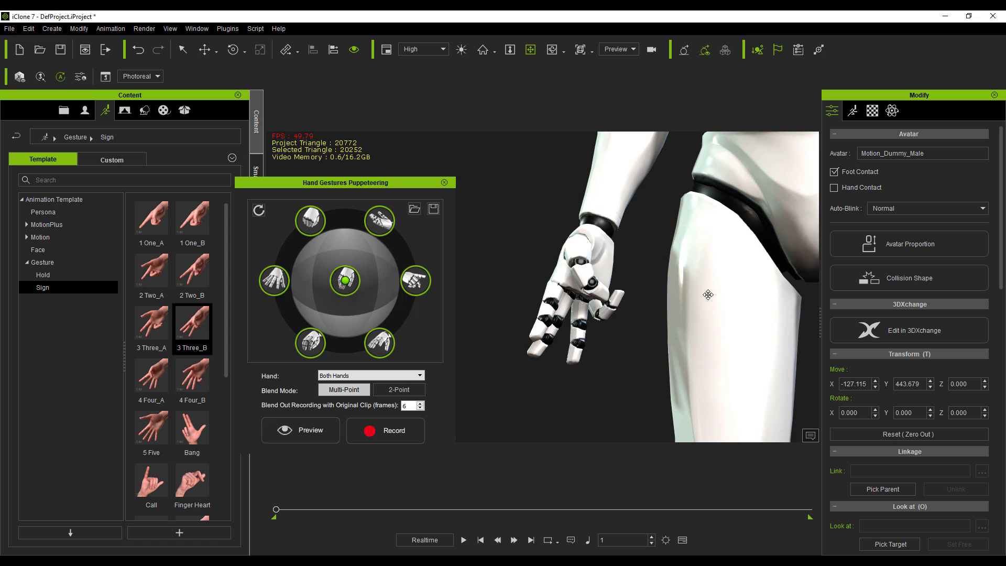
{"action": "left_click", "coordinate": [548, 49]}
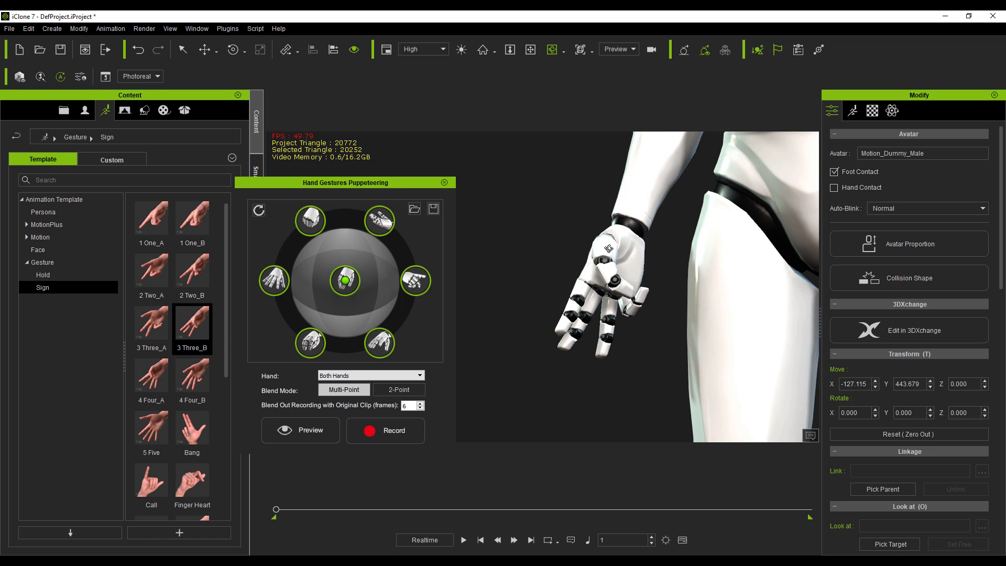
{"action": "scroll", "coordinate": [602, 284], "scroll_direction": "up", "scroll_amount": 3}
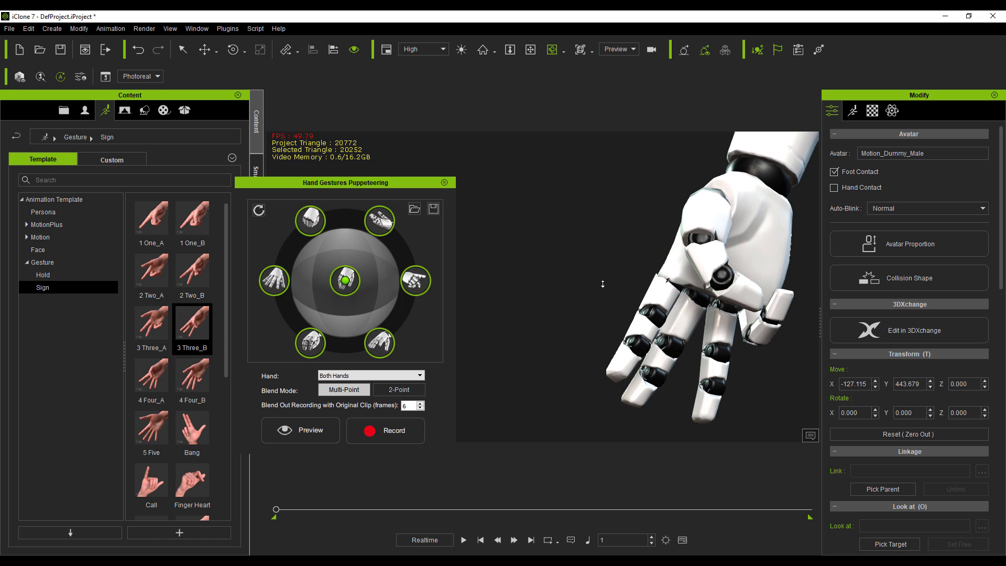
{"action": "right_click", "coordinate": [380, 222]}
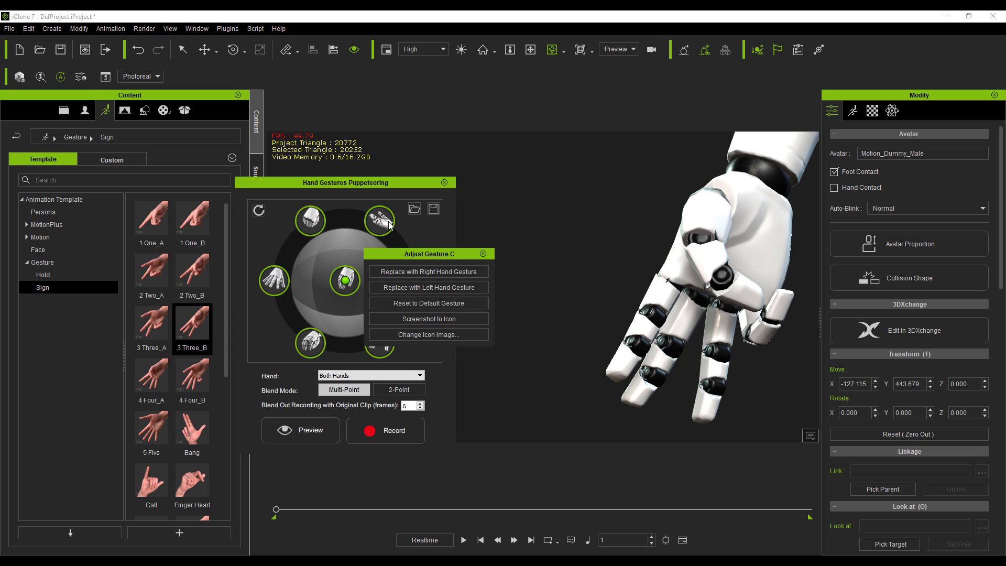
{"action": "left_click", "coordinate": [434, 272]}
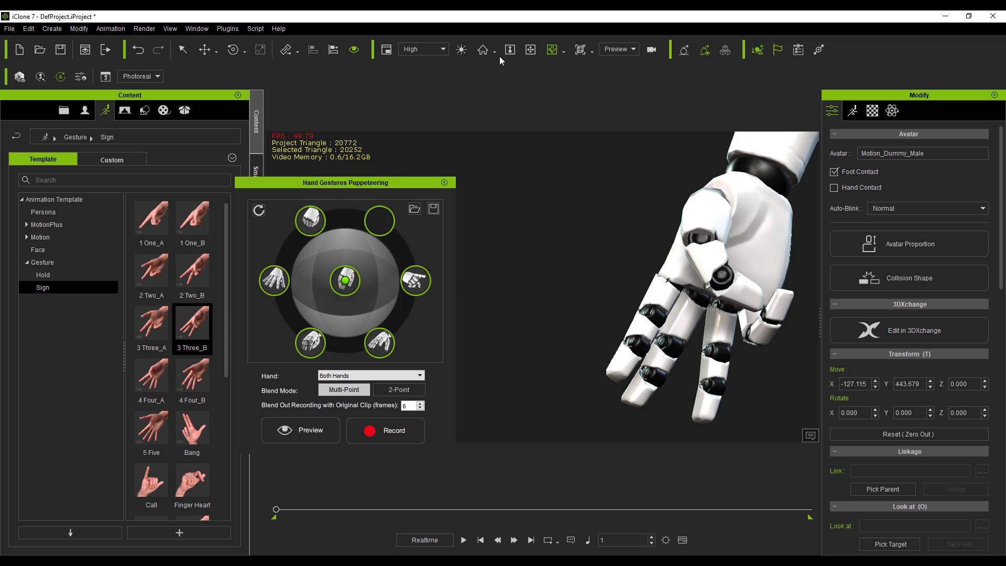
Frame the posed right hand in the viewport and use a screenshot of it as Gesture C's icon.
{"action": "left_click", "coordinate": [530, 50]}
{"action": "left_click_drag", "start_coordinate": [693, 218], "coordinate": [529, 190]}
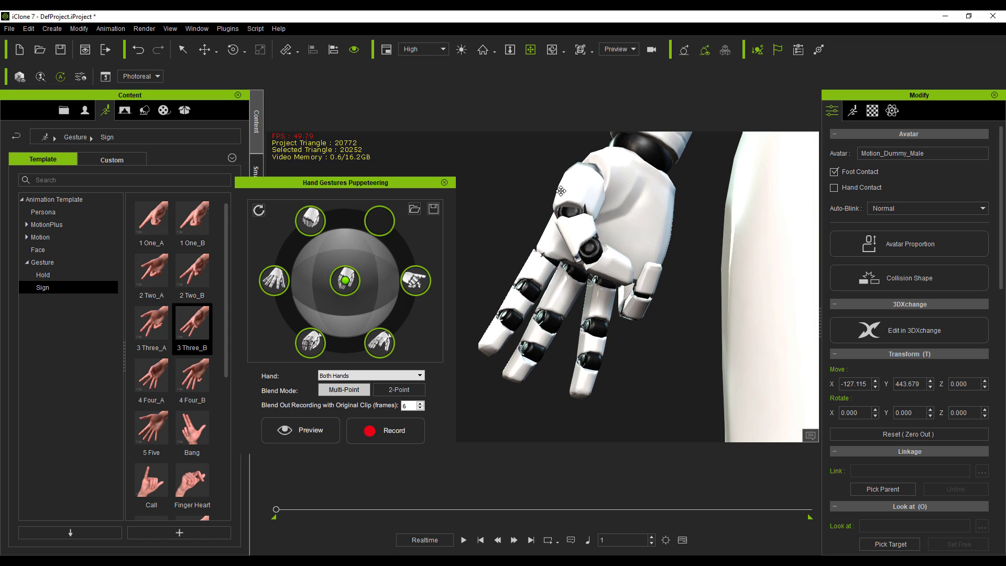
{"action": "left_click_drag", "start_coordinate": [367, 182], "coordinate": [232, 201]}
{"action": "right_click", "coordinate": [244, 237]}
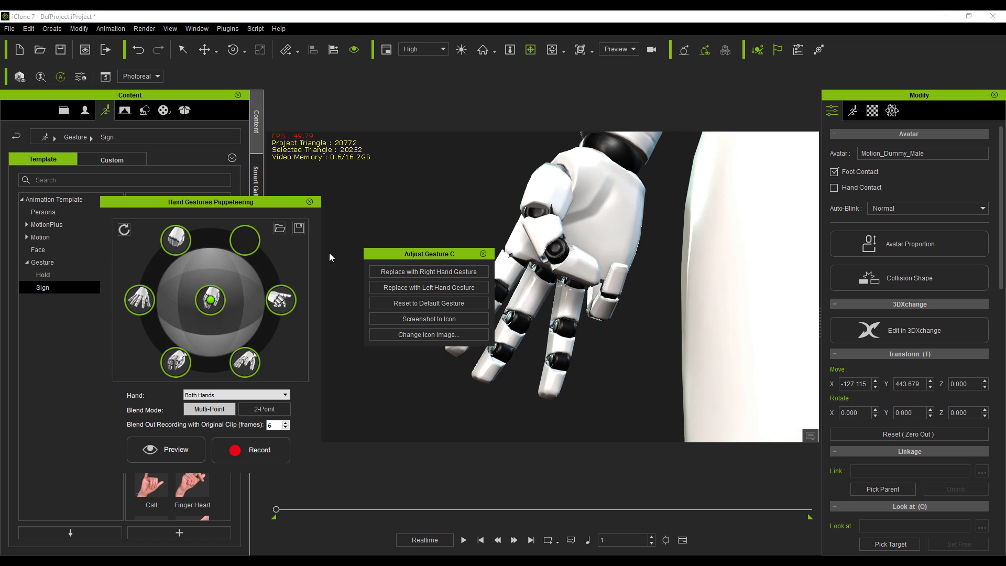
{"action": "left_click", "coordinate": [438, 271]}
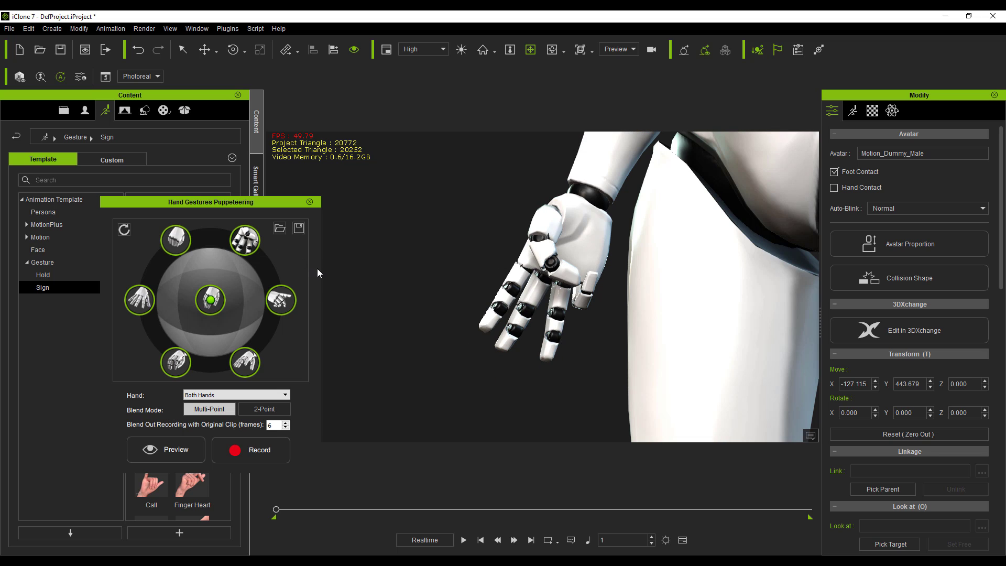
{"action": "left_click", "coordinate": [242, 243]}
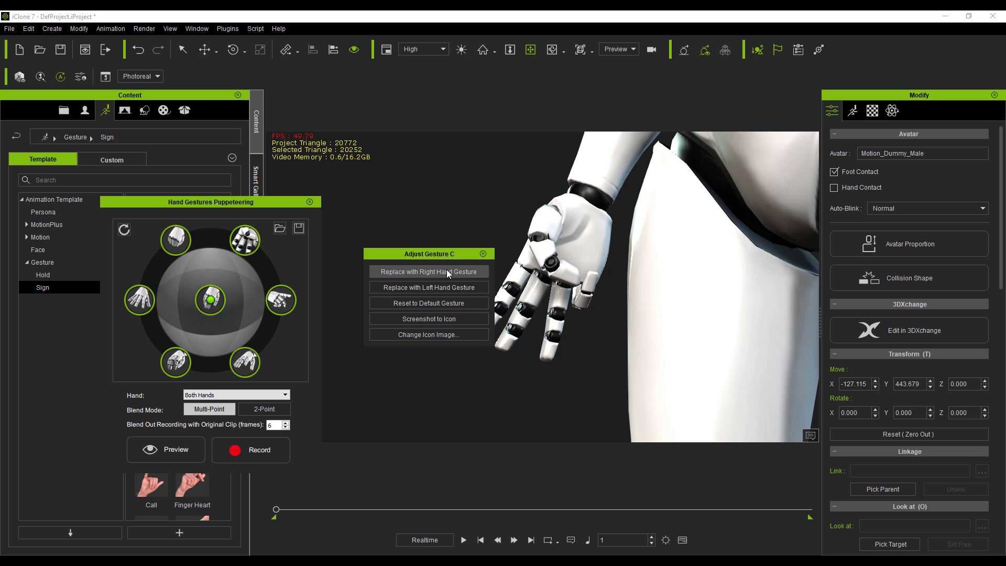
{"action": "left_click", "coordinate": [291, 261]}
Preview Both Hands puppeteering in Multi-Point mode with the custom Gesture C, then stop the preview.
{"action": "mouse_move", "coordinate": [246, 278]}
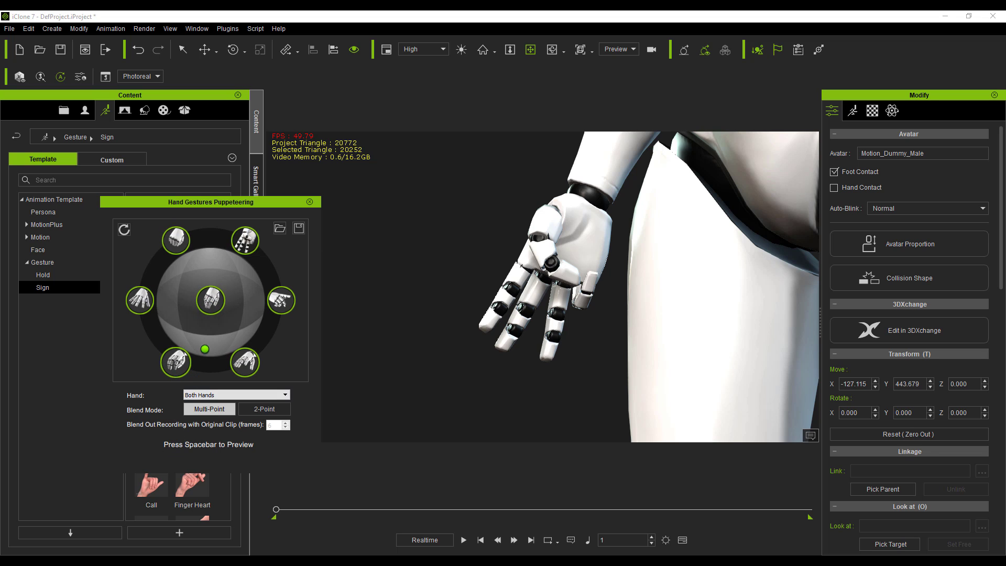
{"action": "key", "text": "space"}
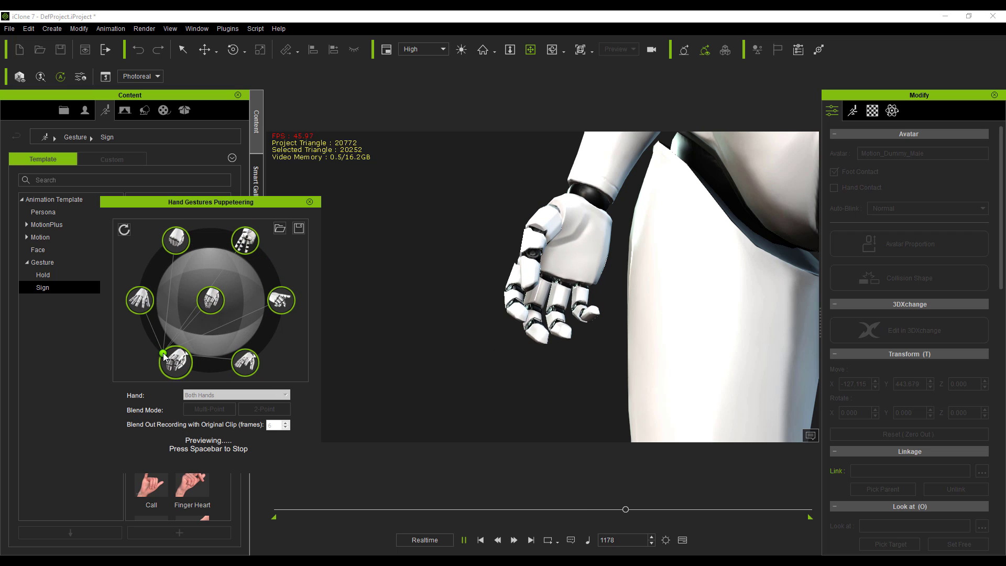
{"action": "key", "text": "space"}
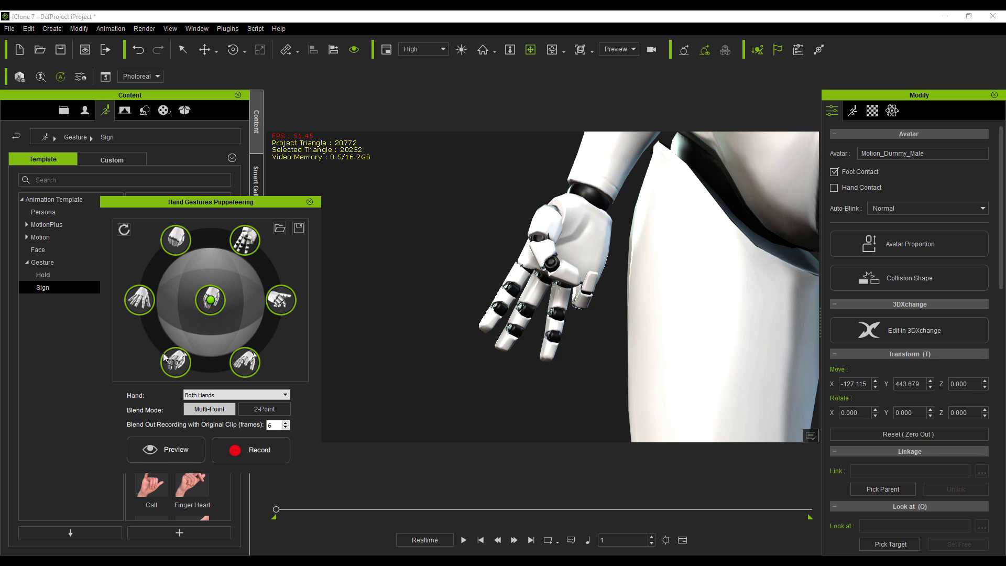
Apply the 5 Five sign gesture to the dummy's right hand.
{"action": "left_click_drag", "start_coordinate": [191, 201], "coordinate": [367, 189]}
{"action": "scroll", "coordinate": [176, 434], "scroll_direction": "down", "scroll_amount": 5}
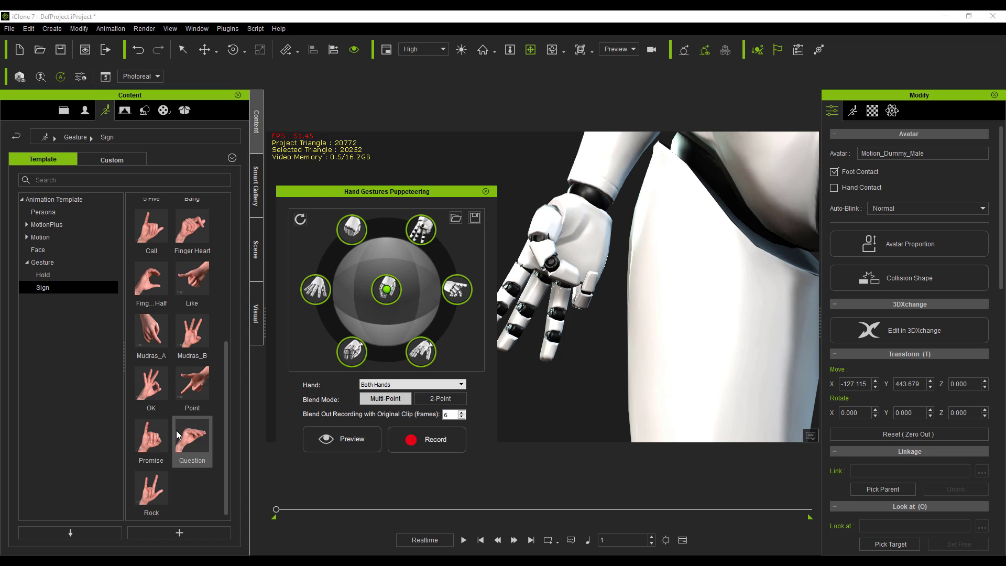
{"action": "scroll", "coordinate": [177, 434], "scroll_direction": "up", "scroll_amount": 5}
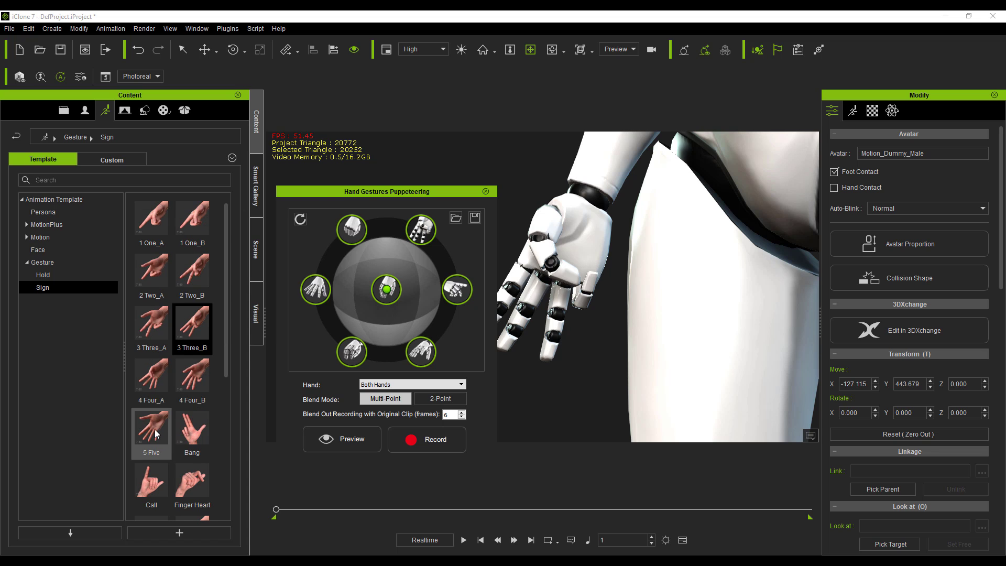
{"action": "left_click_drag", "start_coordinate": [155, 429], "coordinate": [561, 262]}
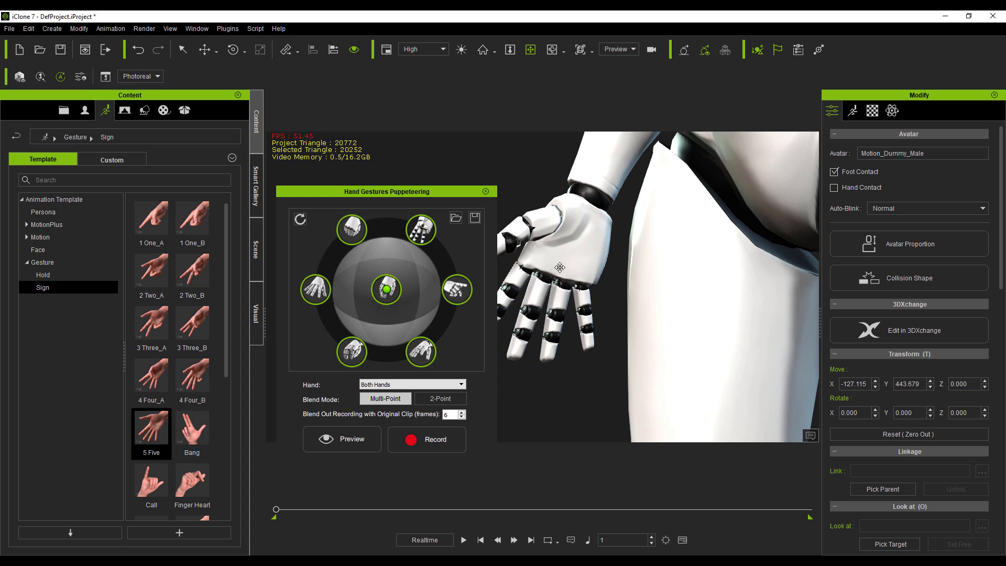
Open Edit Motion Layer for the dummy and reset the hand pose, keeping the floating windows clear of the hand.
{"action": "left_click_drag", "start_coordinate": [402, 196], "coordinate": [282, 206]}
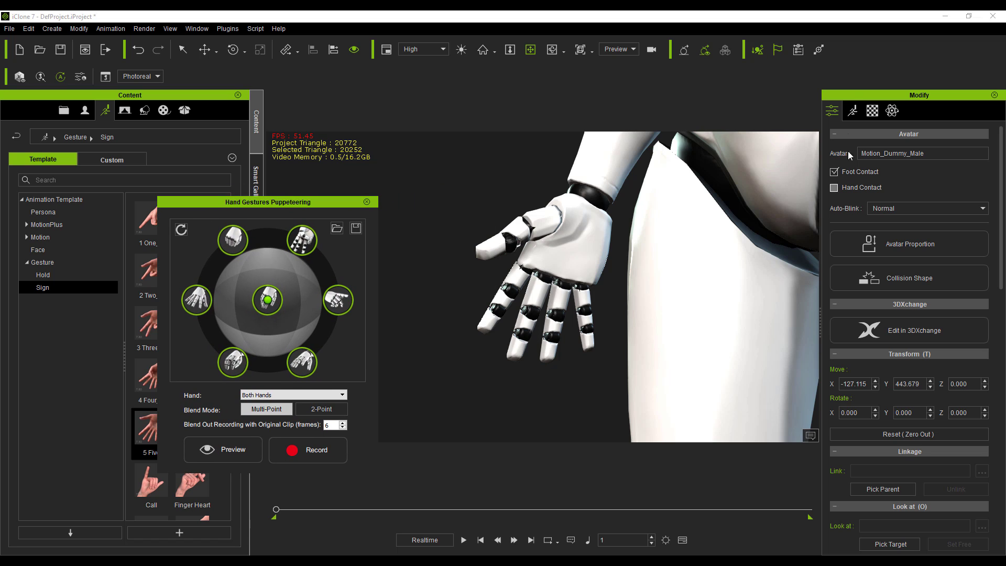
{"action": "left_click", "coordinate": [851, 112]}
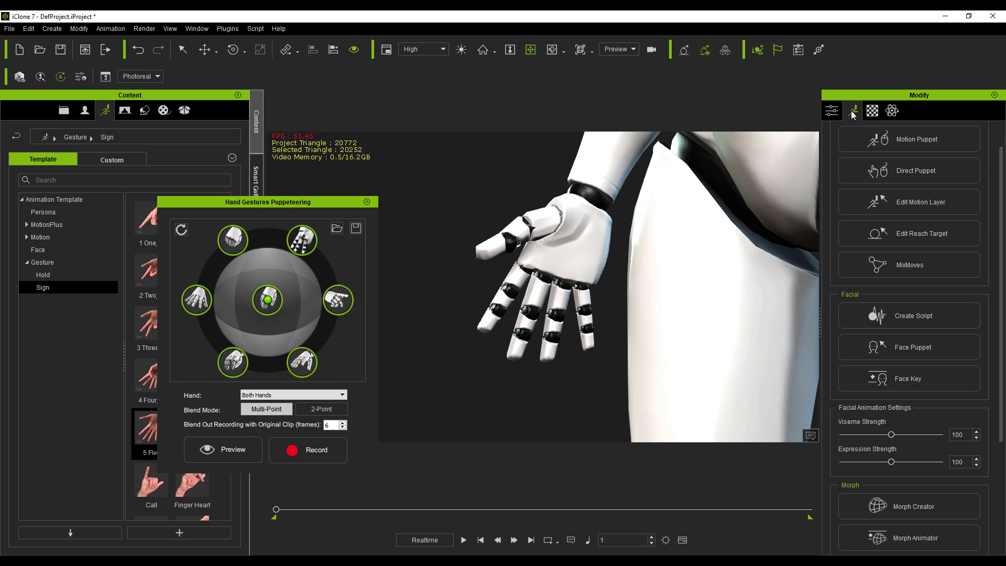
{"action": "left_click", "coordinate": [913, 204]}
{"action": "left_click_drag", "start_coordinate": [772, 131], "coordinate": [274, 203]}
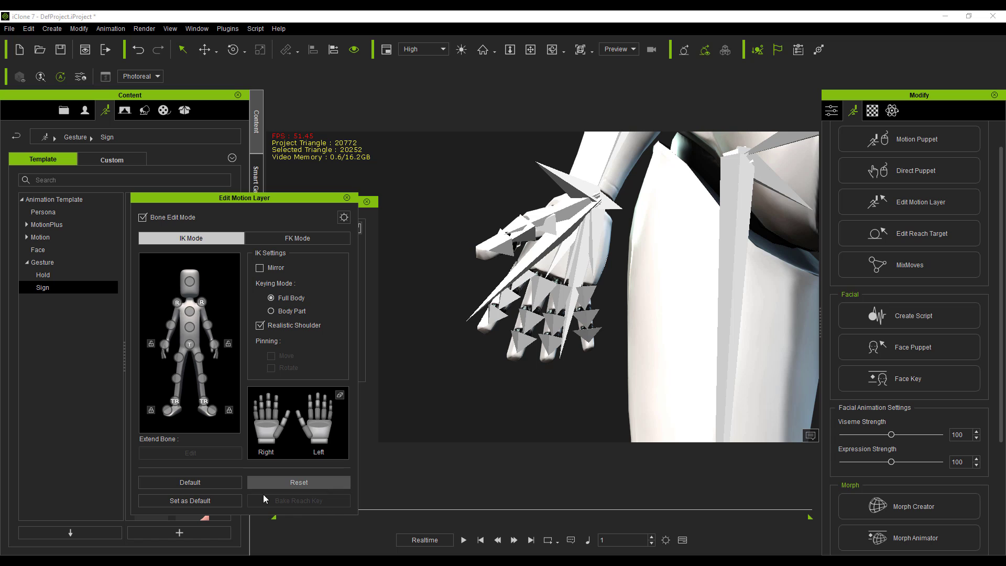
{"action": "left_click_drag", "start_coordinate": [285, 201], "coordinate": [209, 249]}
{"action": "left_click_drag", "start_coordinate": [325, 201], "coordinate": [357, 81]}
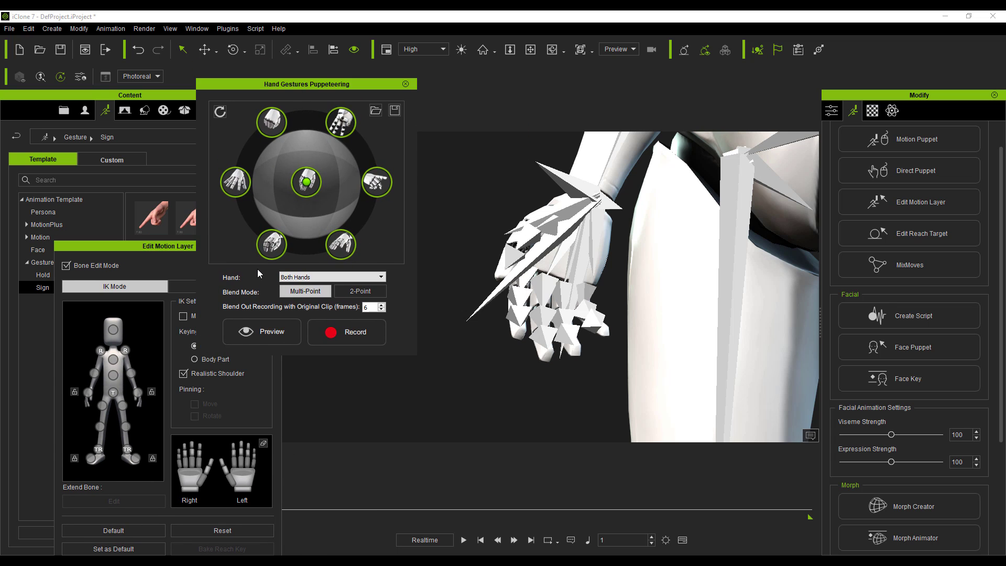
{"action": "left_click_drag", "start_coordinate": [168, 246], "coordinate": [263, 239]}
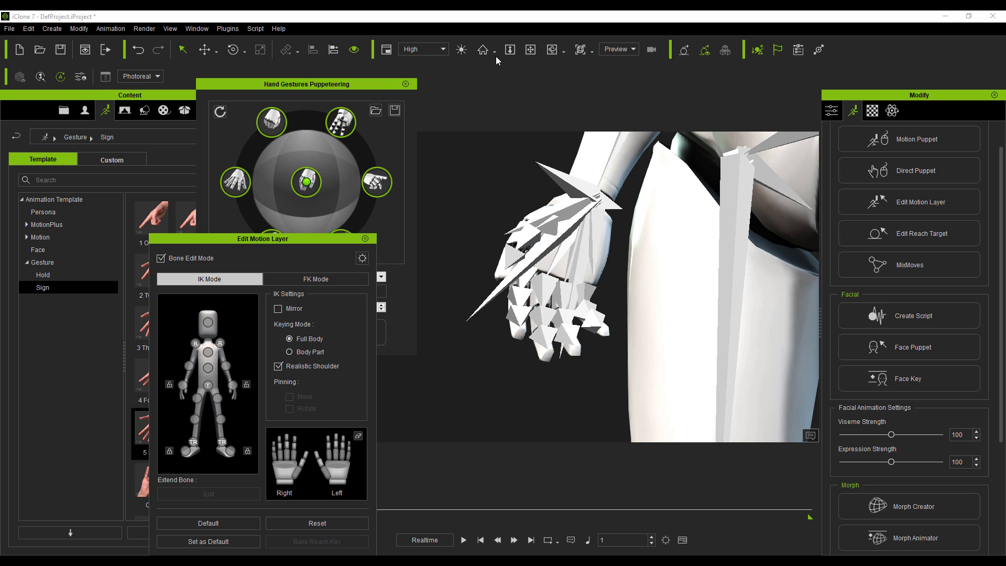
Orbit around the dummy's right hand and curl its index finger by rotating the finger's bones toward the palm.
{"action": "left_click", "coordinate": [552, 49]}
{"action": "left_click_drag", "start_coordinate": [550, 296], "coordinate": [702, 323]}
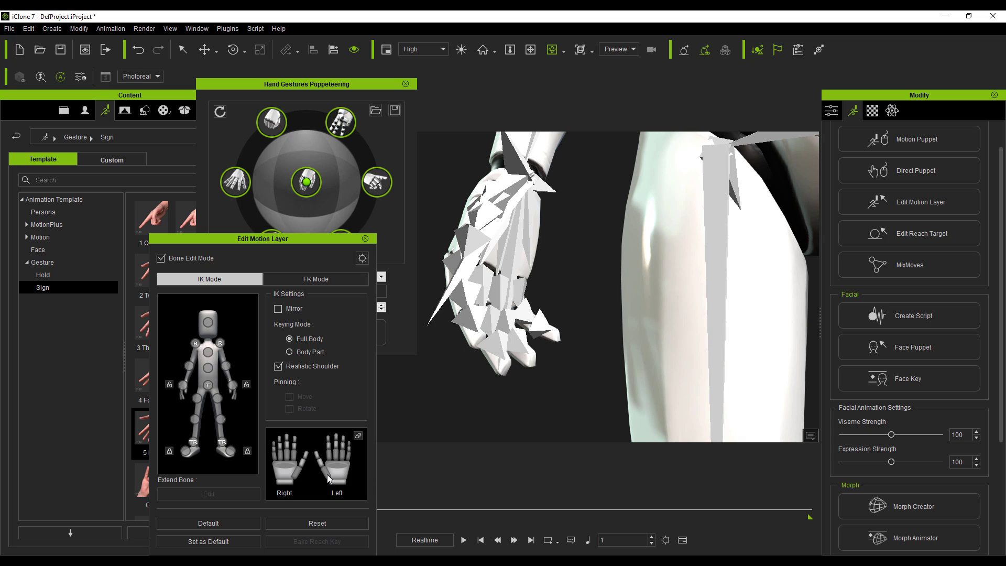
{"action": "left_click", "coordinate": [294, 438]}
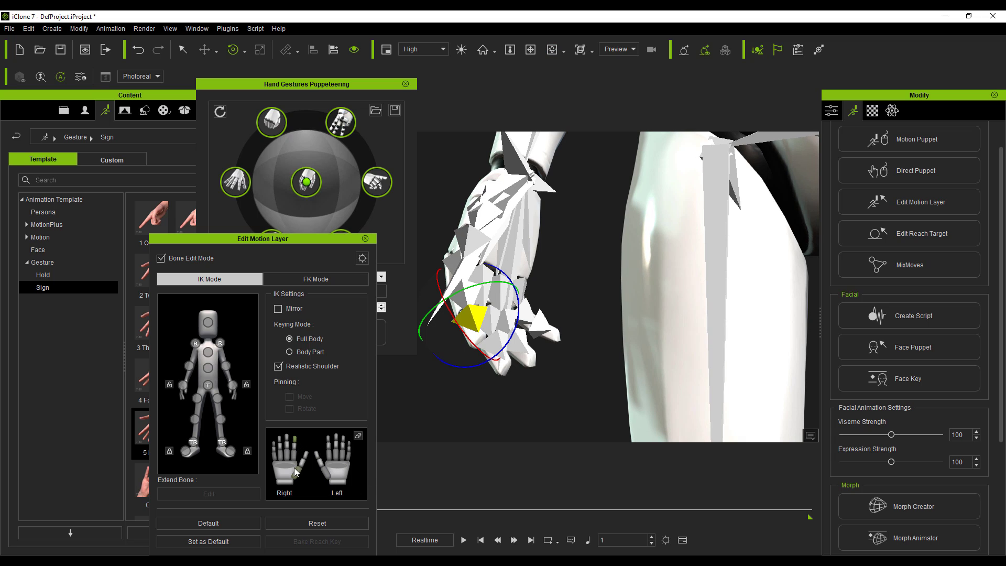
{"action": "left_click", "coordinate": [294, 456]}
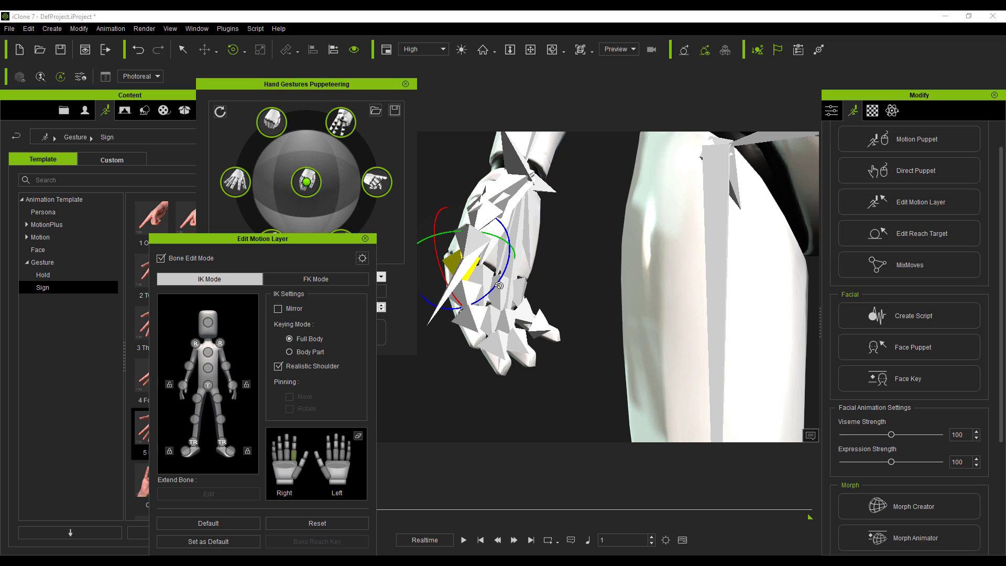
{"action": "mouse_move", "coordinate": [508, 276]}
{"action": "left_mouse_down"}
{"action": "mouse_move", "coordinate": [512, 286]}
{"action": "mouse_move", "coordinate": [520, 276]}
{"action": "left_mouse_up"}
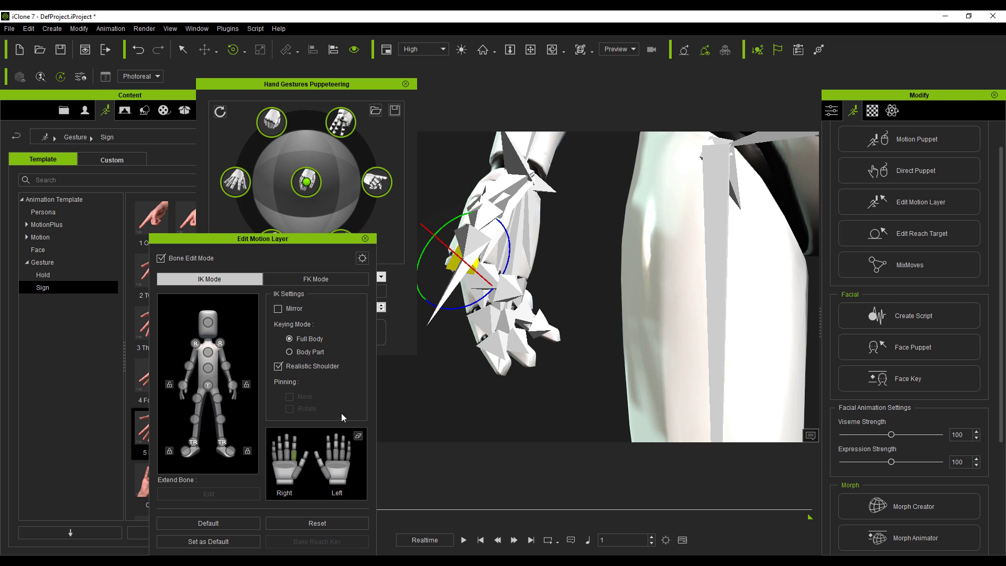
{"action": "left_click", "coordinate": [293, 446]}
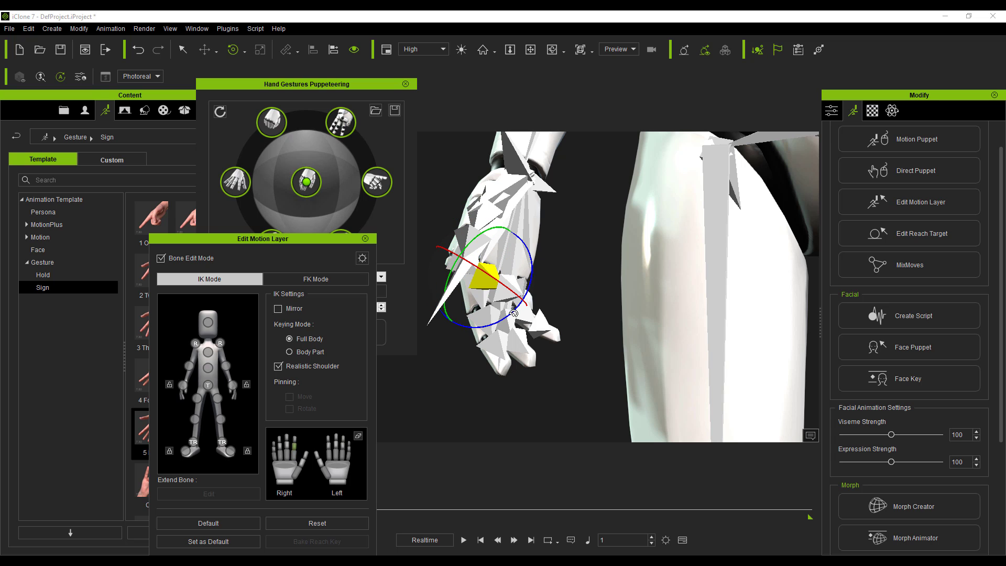
{"action": "left_click_drag", "start_coordinate": [513, 314], "coordinate": [528, 263]}
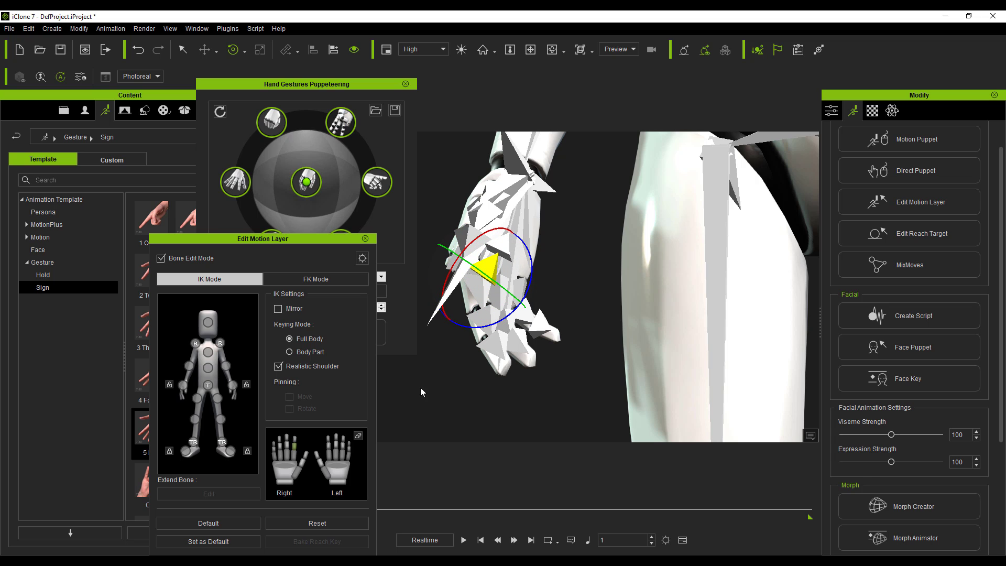
Curl the right hand's remaining fingers into a fist-like pose and close Edit Motion Layer.
{"action": "left_click", "coordinate": [287, 457]}
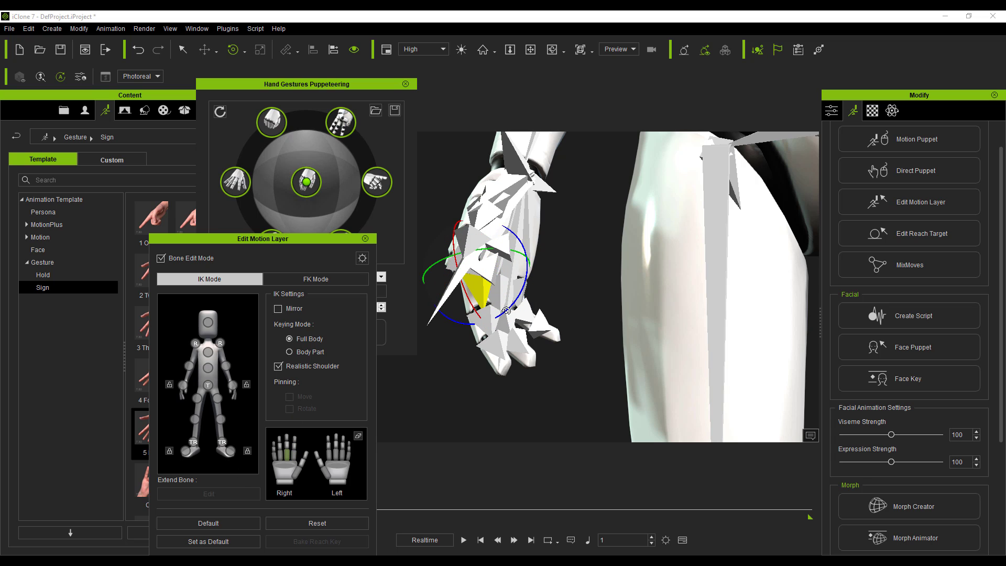
{"action": "left_click_drag", "start_coordinate": [506, 311], "coordinate": [550, 246]}
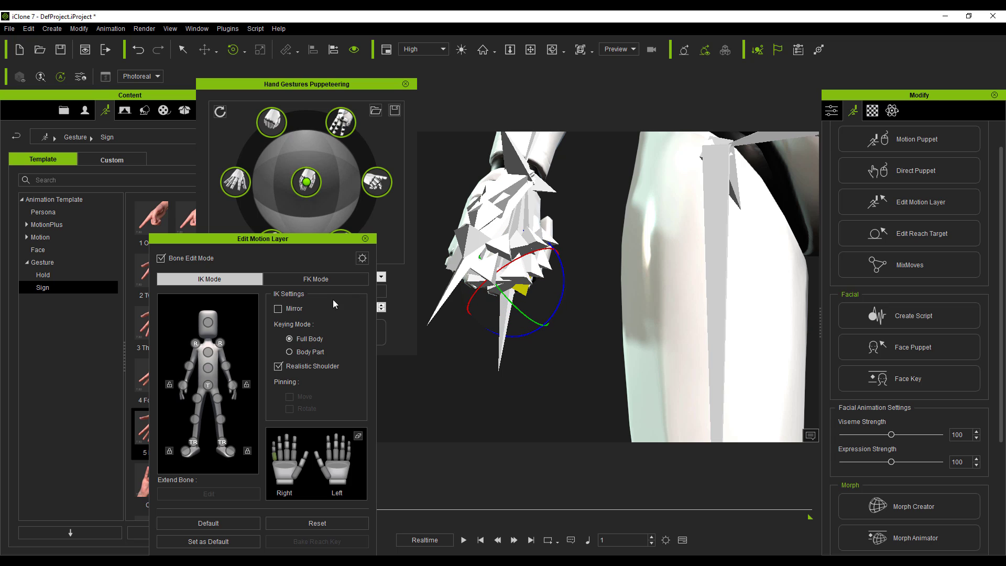
{"action": "left_click_drag", "start_coordinate": [238, 242], "coordinate": [118, 259]}
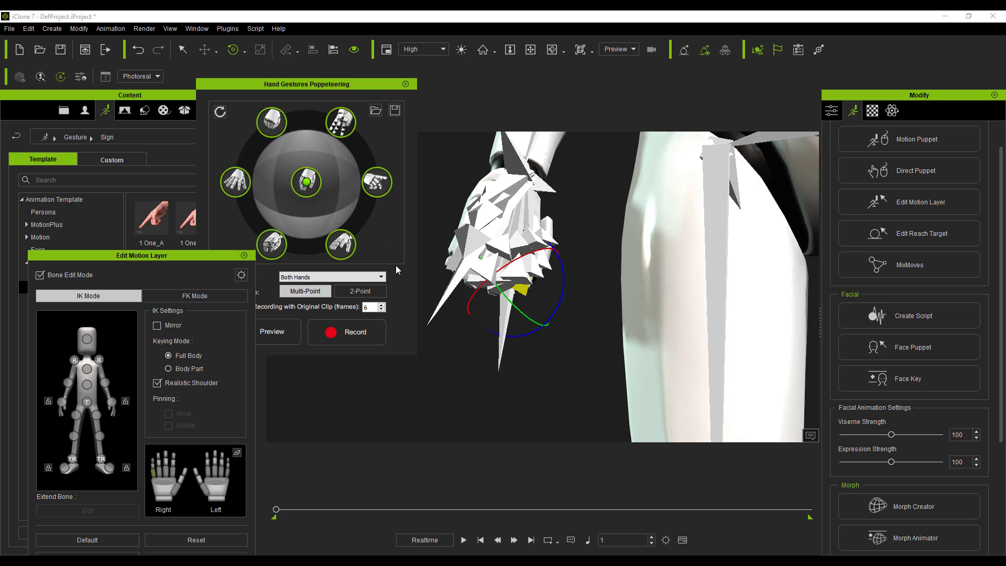
{"action": "left_click", "coordinate": [244, 255]}
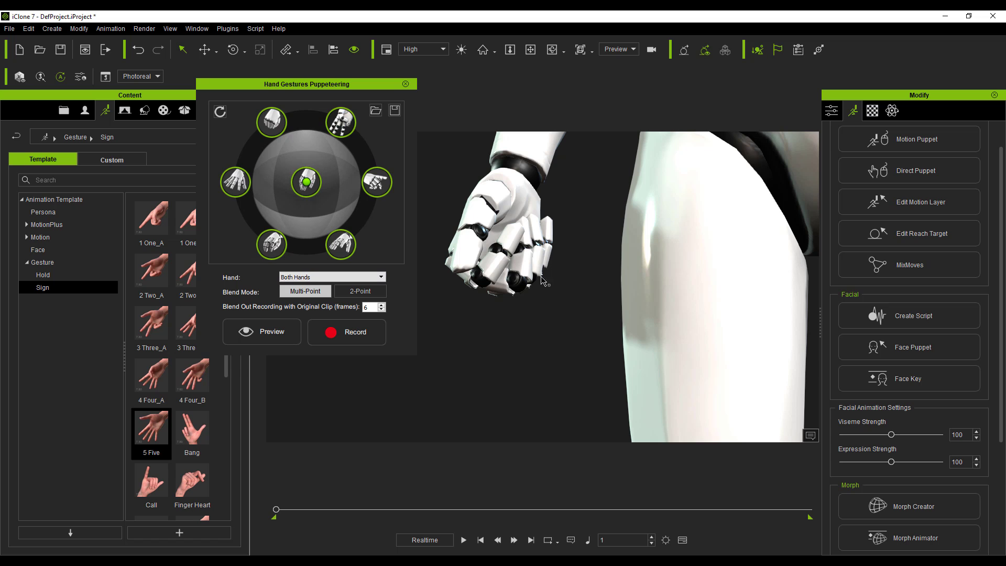
Replace Gesture E with the posed right-hand gesture and use a screenshot of the reframed hand as its icon.
{"action": "right_click", "coordinate": [343, 246]}
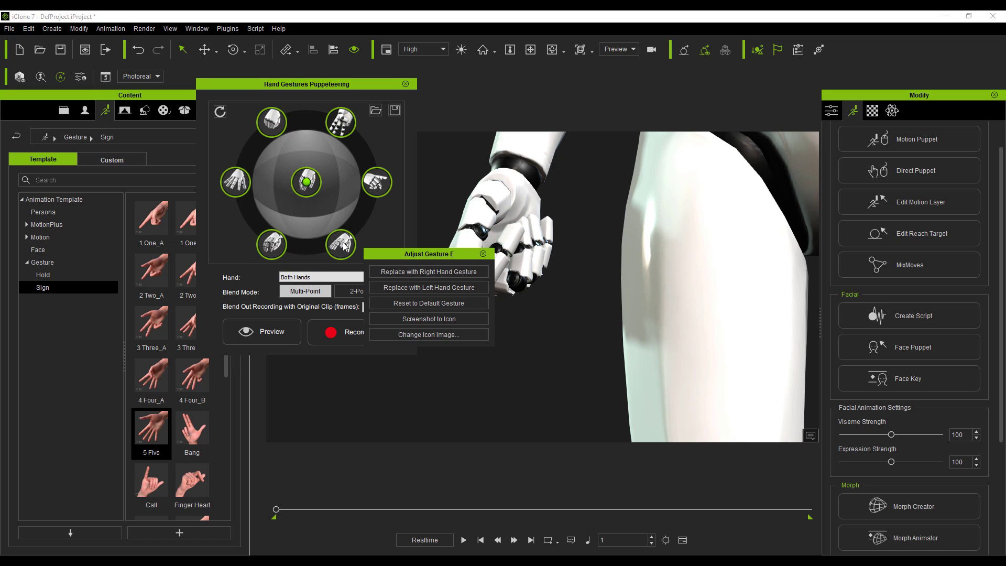
{"action": "left_click", "coordinate": [431, 271]}
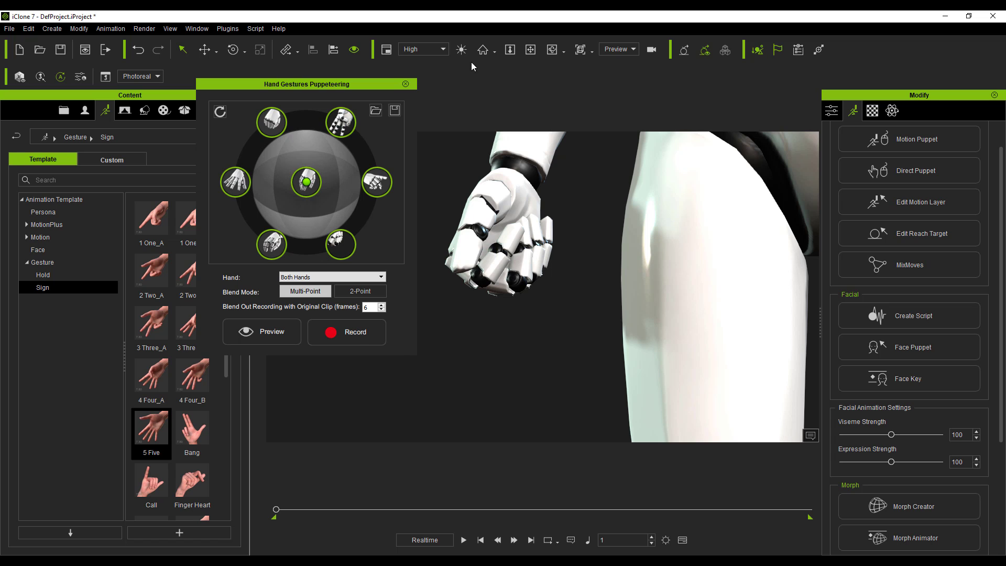
{"action": "left_click", "coordinate": [530, 50]}
{"action": "left_click_drag", "start_coordinate": [588, 207], "coordinate": [419, 319]}
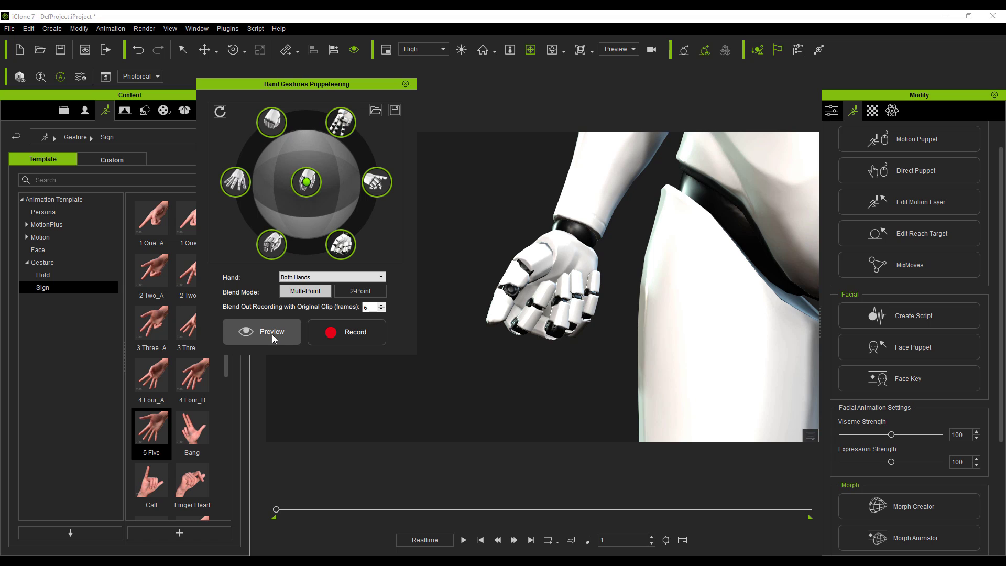
Preview Both Hands puppeteering in Multi-Point mode with the custom Gesture E, then stop the preview.
{"action": "left_click", "coordinate": [272, 334]}
{"action": "key", "text": "space"}
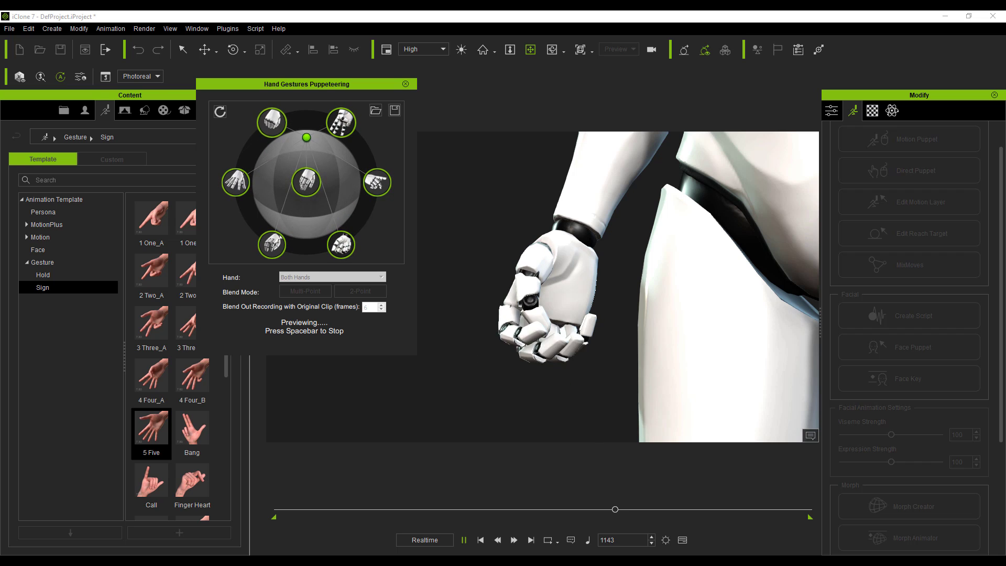
{"action": "key", "text": "space"}
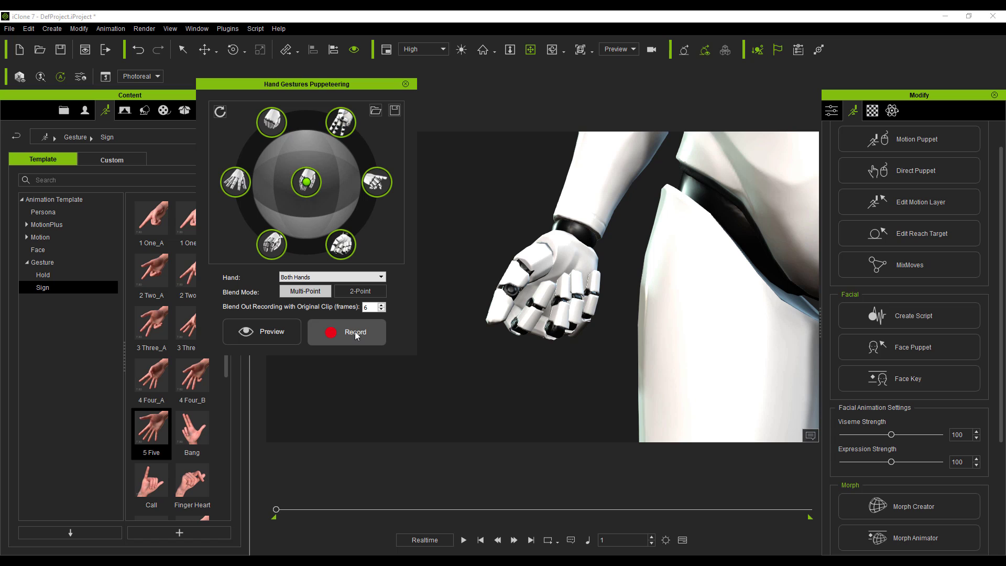
Record a Both Hands puppeteering take in Multi-Point mode, stop it, and scrub back through the recorded hand motion.
{"action": "left_click", "coordinate": [354, 331]}
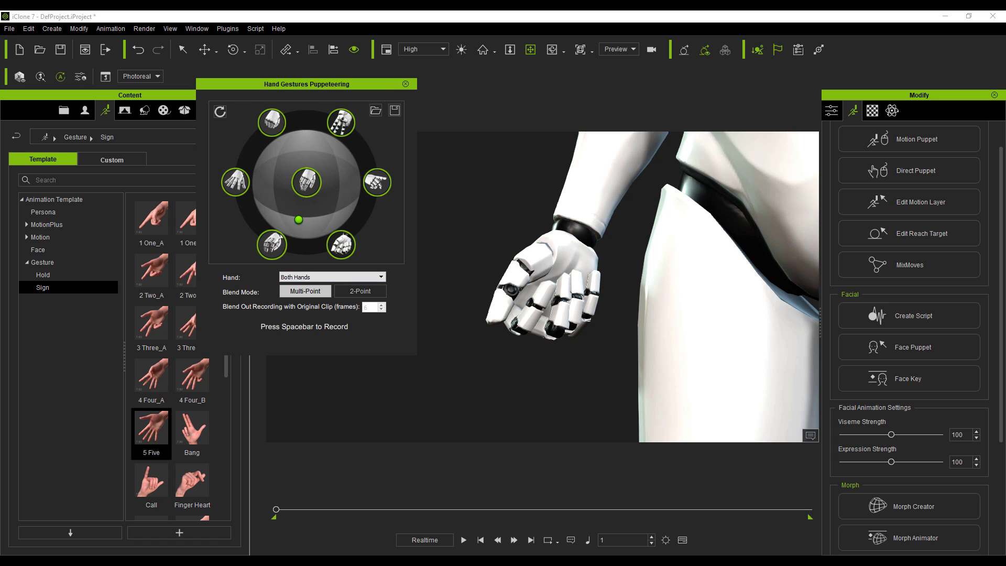
{"action": "key", "text": "space"}
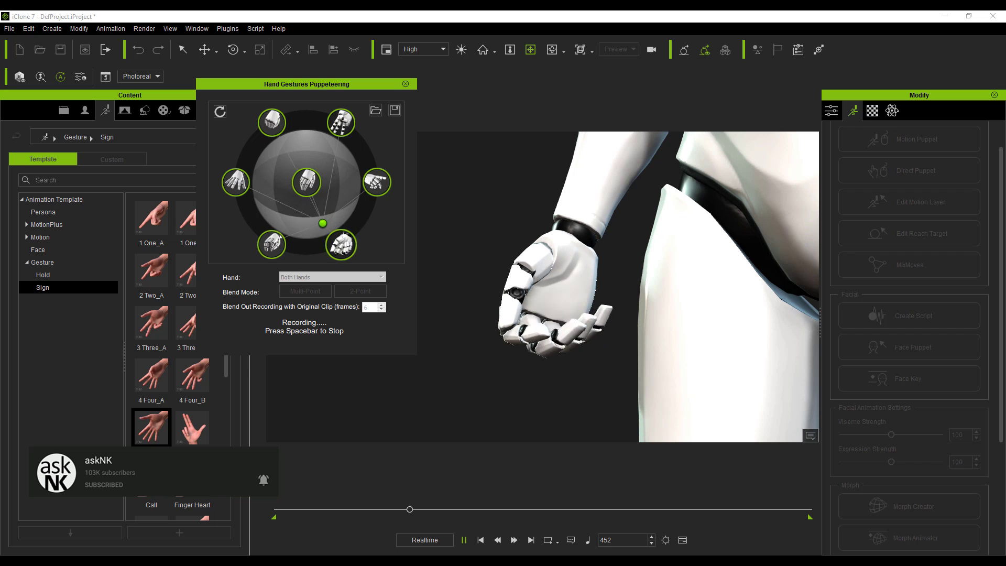
{"action": "key", "text": "space"}
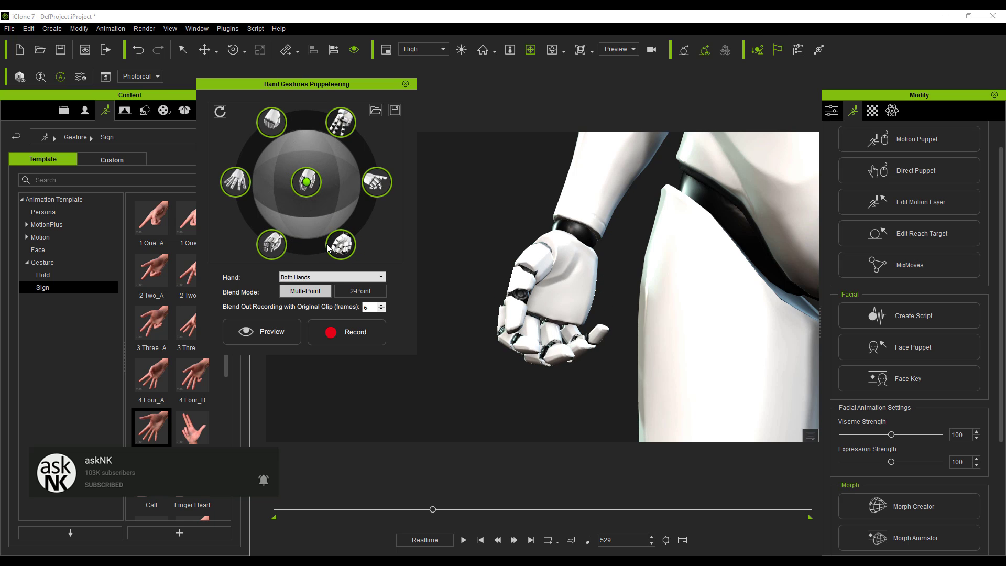
{"action": "left_click_drag", "start_coordinate": [433, 509], "coordinate": [371, 511]}
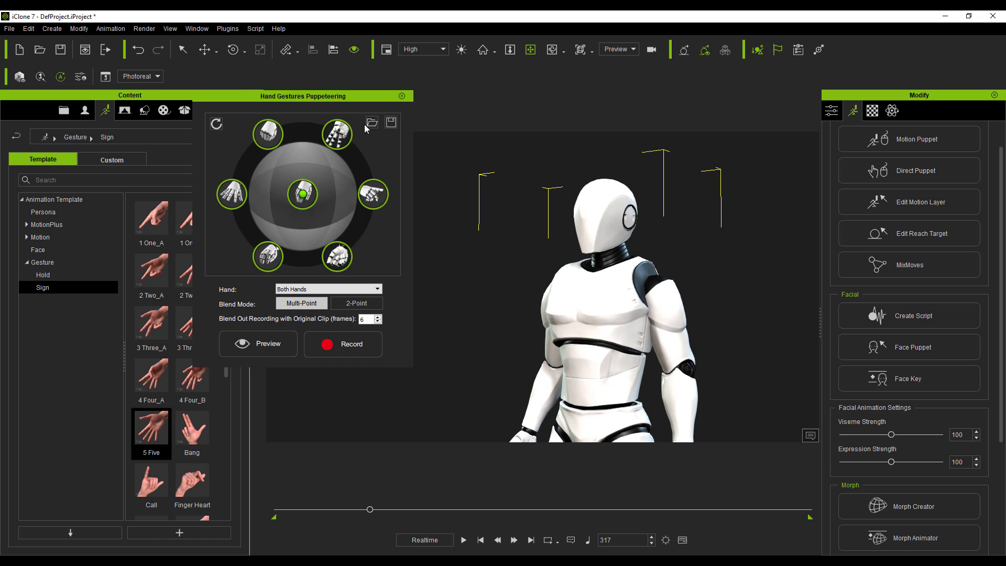
View the gesture preset files available for loading without opening one, and check the Blend Out Recording frames setting.
{"action": "left_click", "coordinate": [372, 123]}
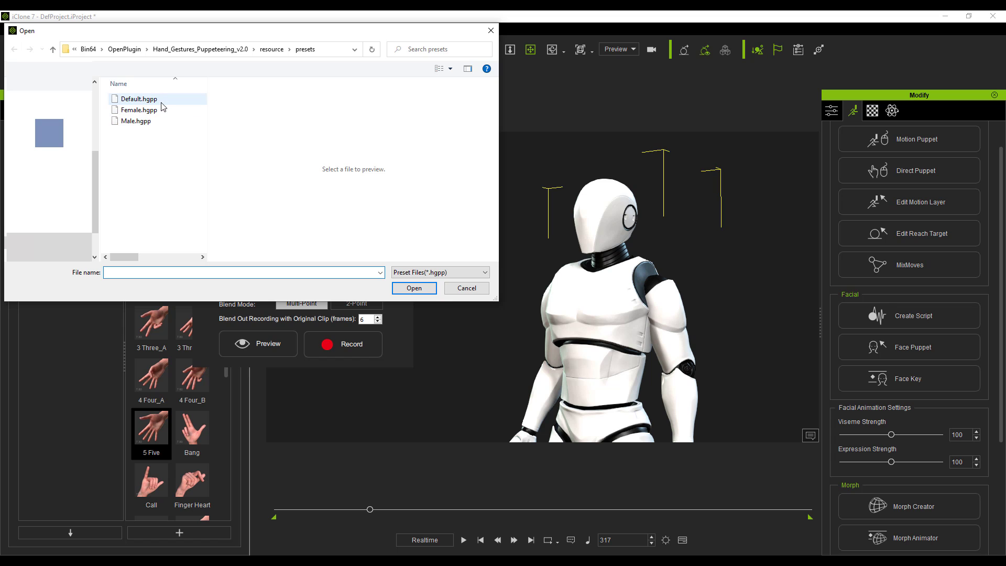
{"action": "left_click", "coordinate": [471, 289]}
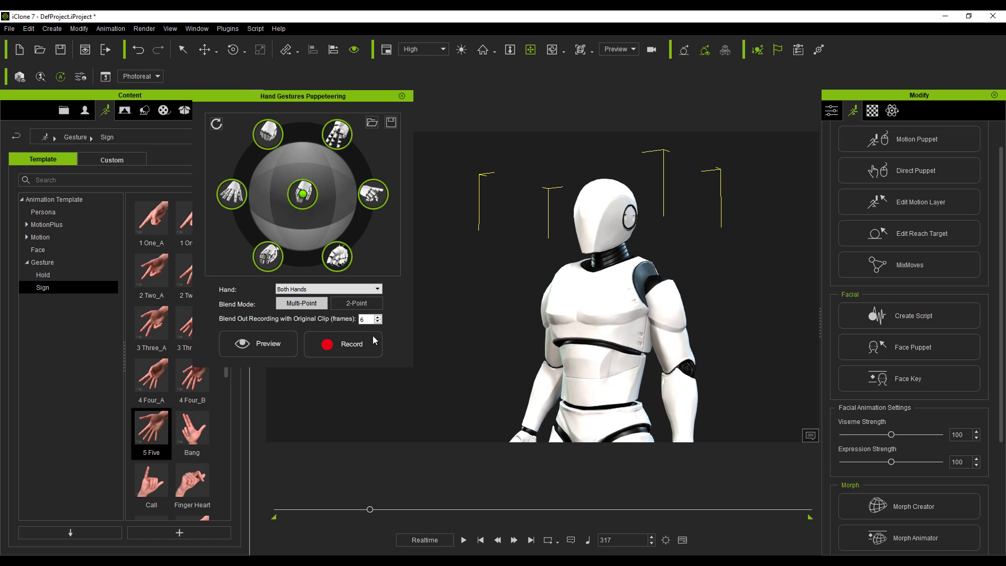
{"action": "left_click", "coordinate": [378, 317]}
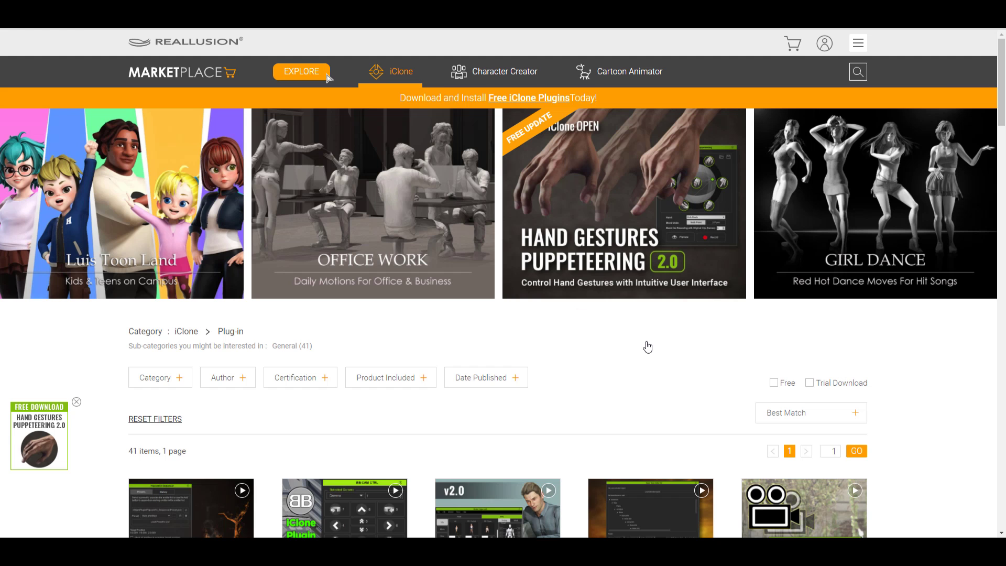
Switch to the Reallusion Marketplace and browse the iClone plug-in listings, then return to the start of the page.
{"action": "scroll", "coordinate": [647, 345], "scroll_direction": "down", "scroll_amount": 12}
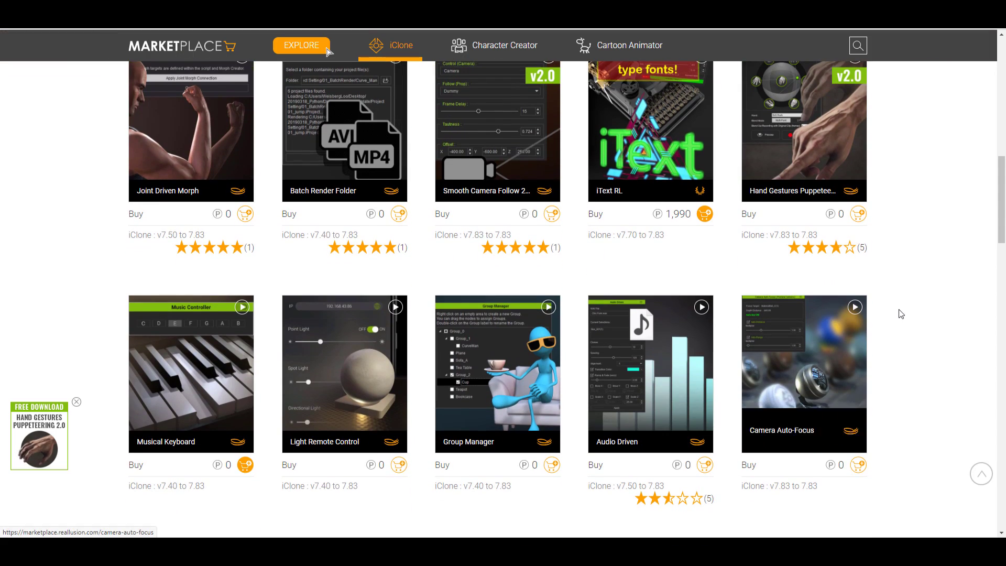
{"action": "scroll", "coordinate": [899, 313], "scroll_direction": "down", "scroll_amount": 4}
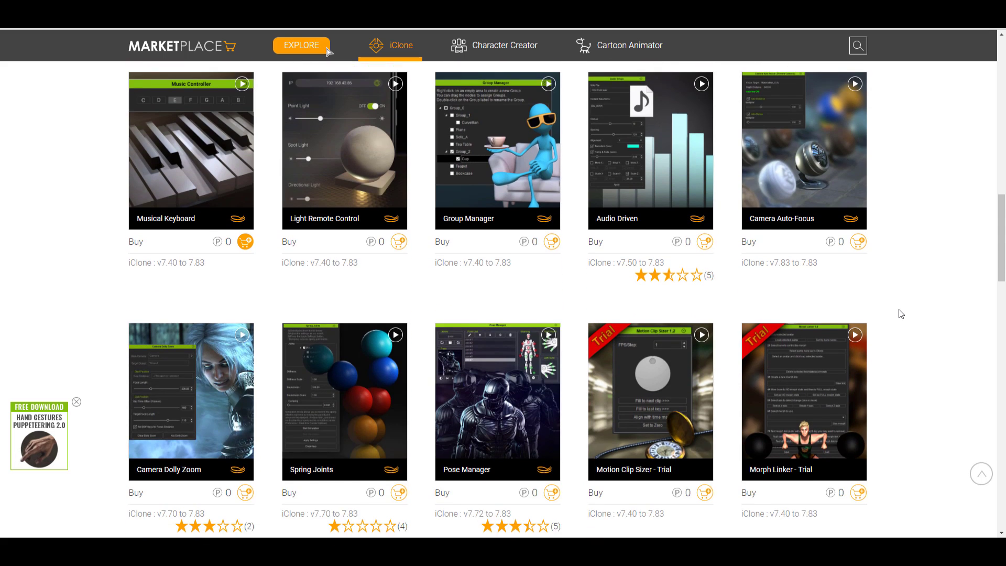
{"action": "scroll", "coordinate": [898, 313], "scroll_direction": "down", "scroll_amount": 4}
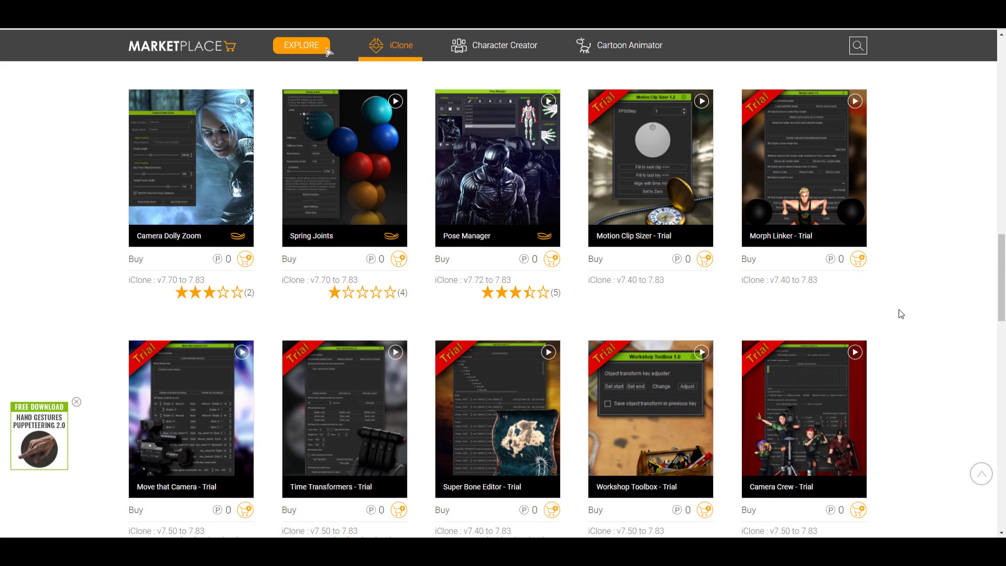
{"action": "scroll", "coordinate": [900, 314], "scroll_direction": "down", "scroll_amount": 5}
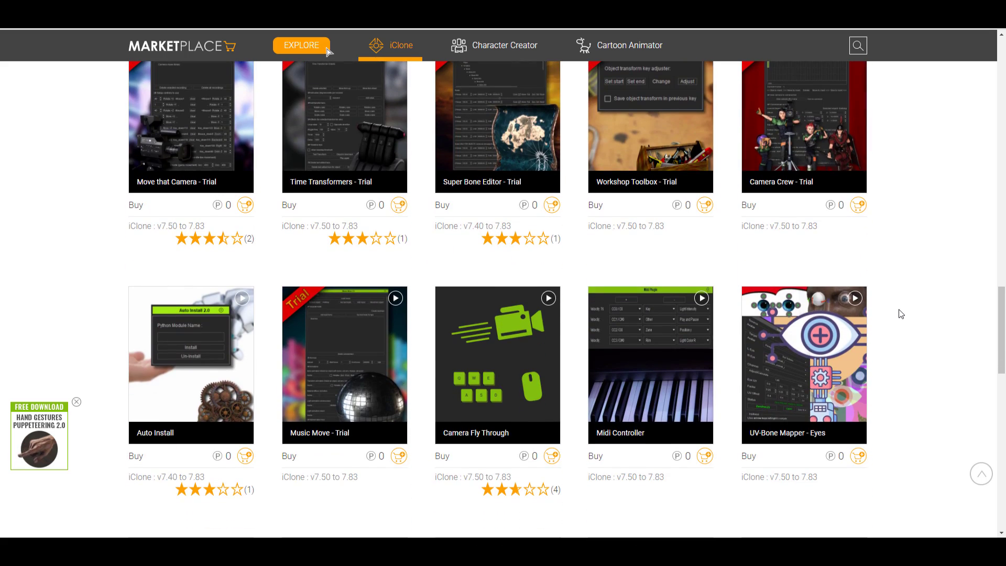
{"action": "scroll", "coordinate": [900, 313], "scroll_direction": "up", "scroll_amount": 15}
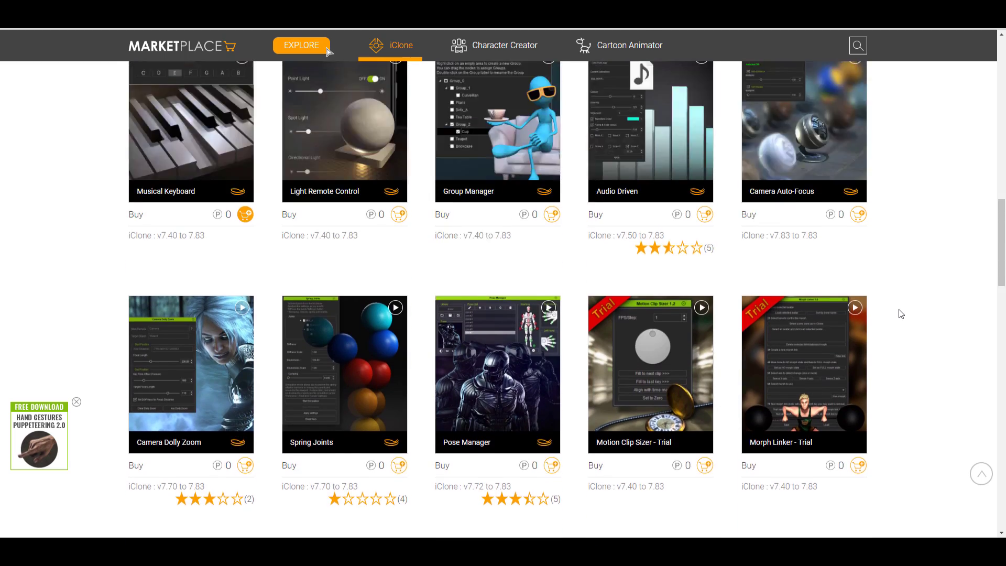
{"action": "scroll", "coordinate": [901, 313], "scroll_direction": "up", "scroll_amount": 4}
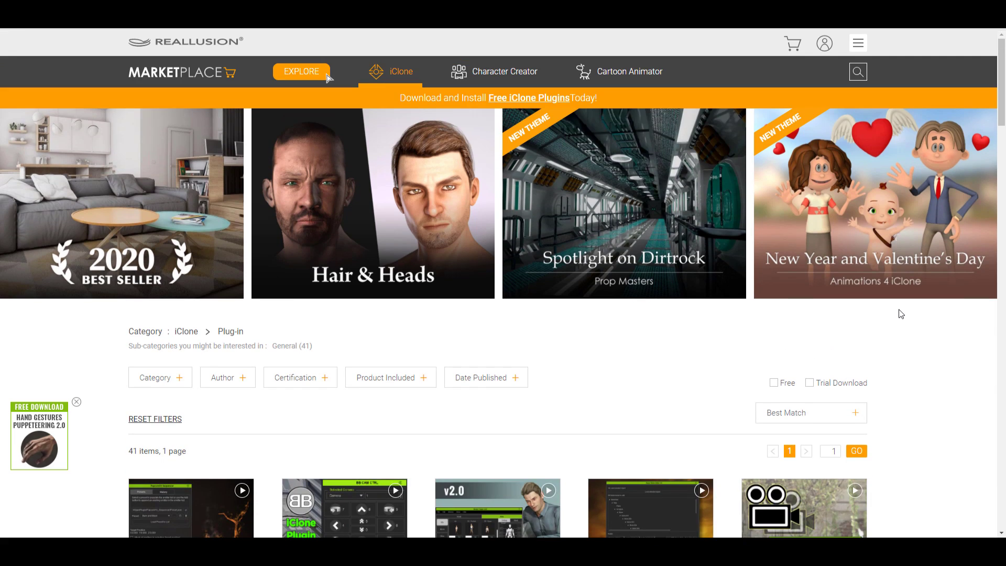